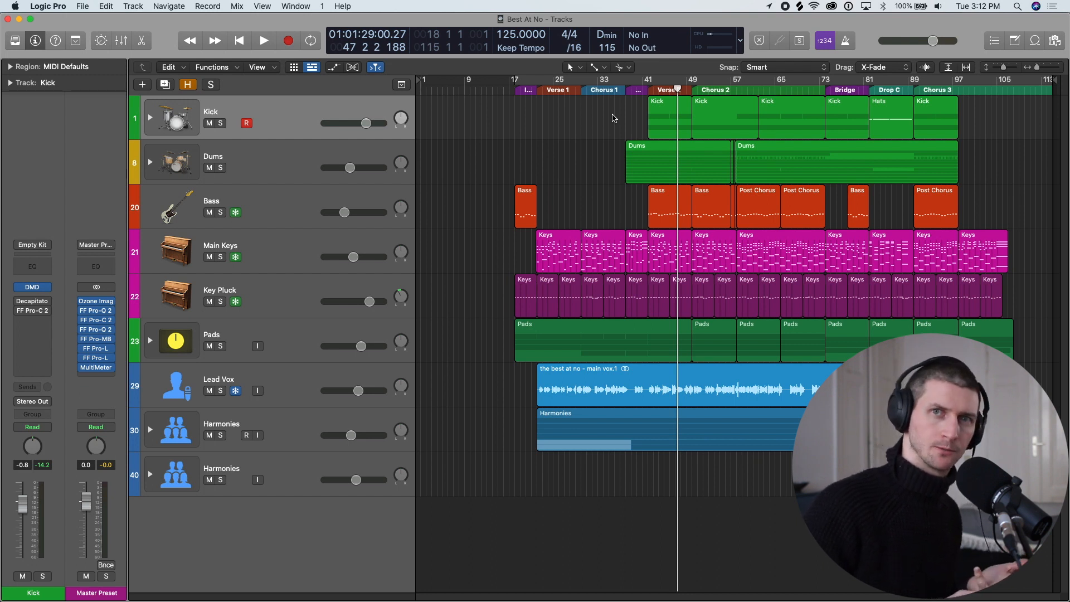
- Cycle the song from bar 22 to bar 108 and listen to the Main Keys with the Lead Vox in Verse 1
left_click(332, 241)
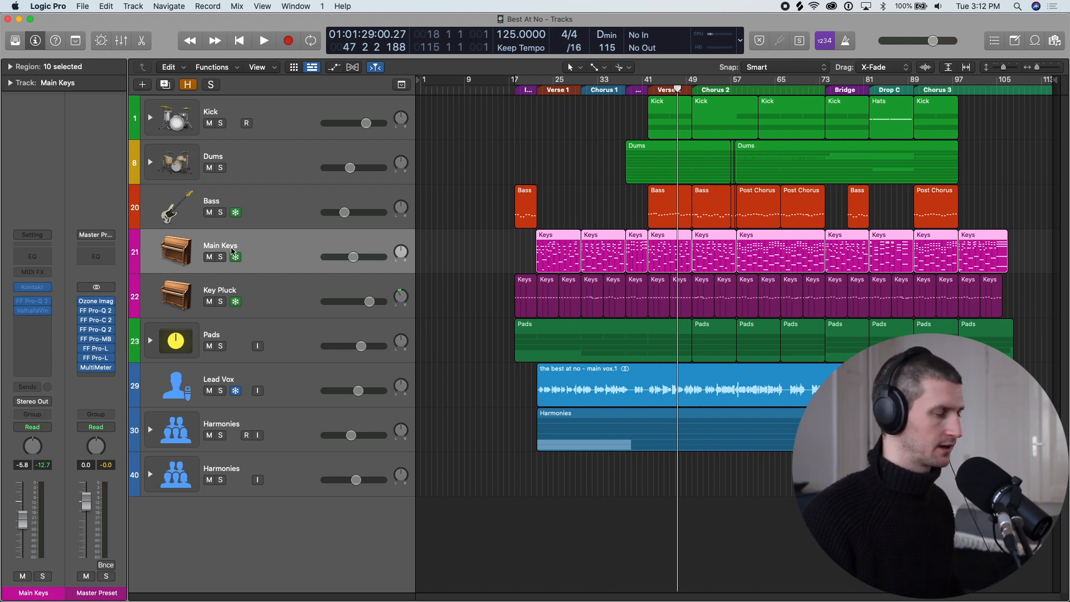
left_click_drag(539, 80, 1014, 134)
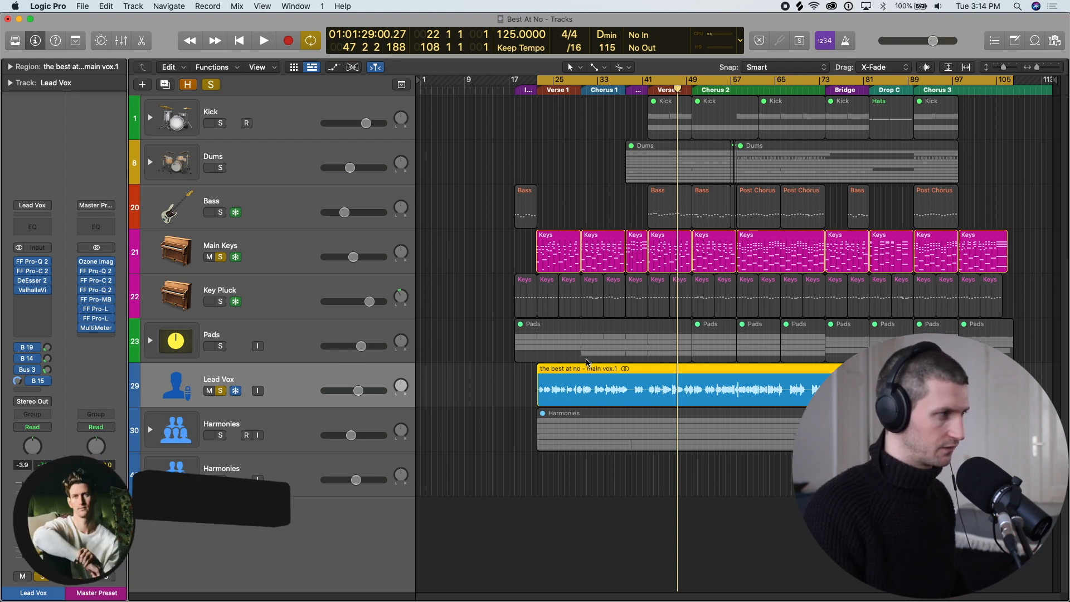
key("super+Right")
key("super+Right")
key("space")
scroll(509, 298, "left", 1)
key("super+Right")
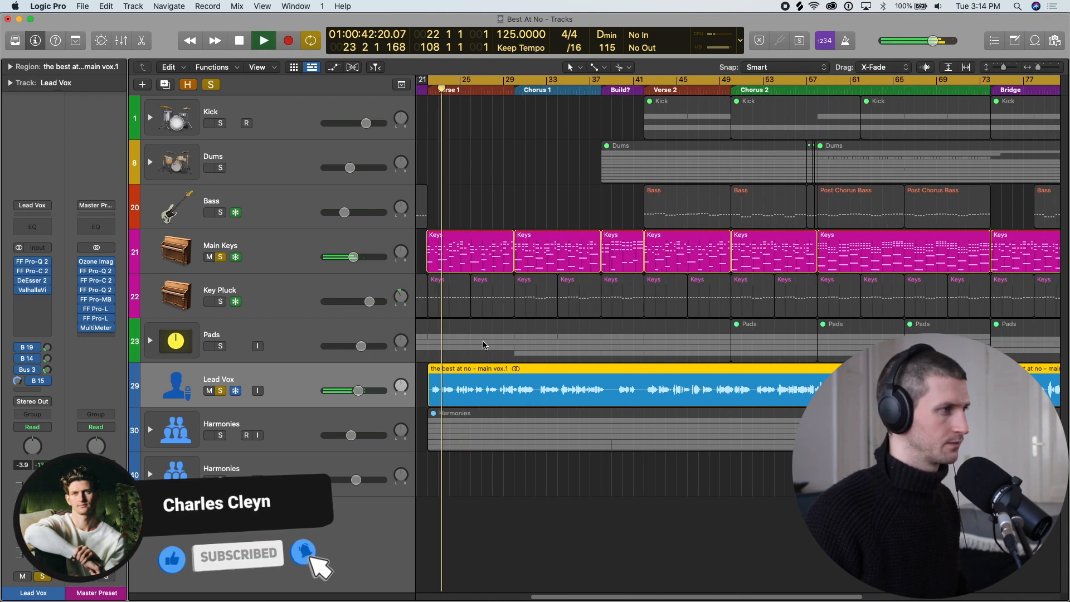
scroll(483, 340, "left", 1)
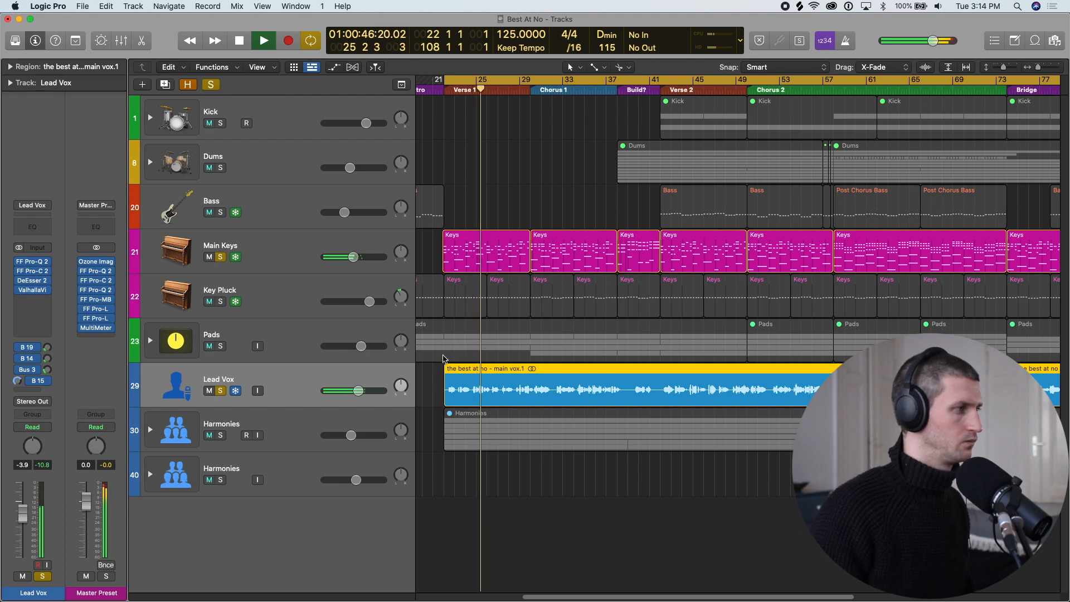
key("space")
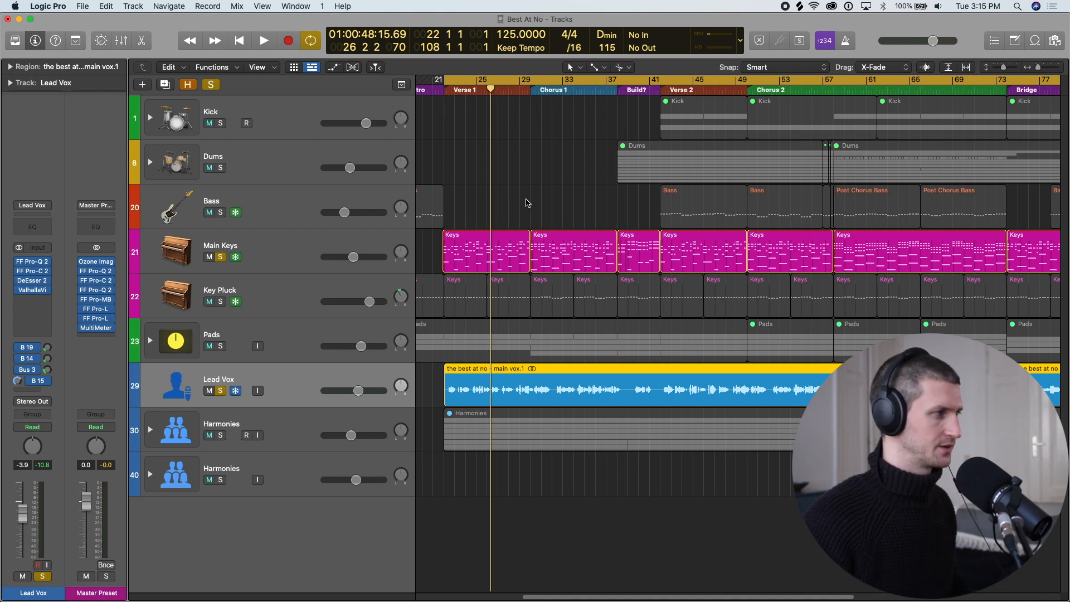
- Solo the Pads stack along with the keys and lead vocal, and expand it to show its individual tracks
left_click(221, 346)
left_click(283, 322)
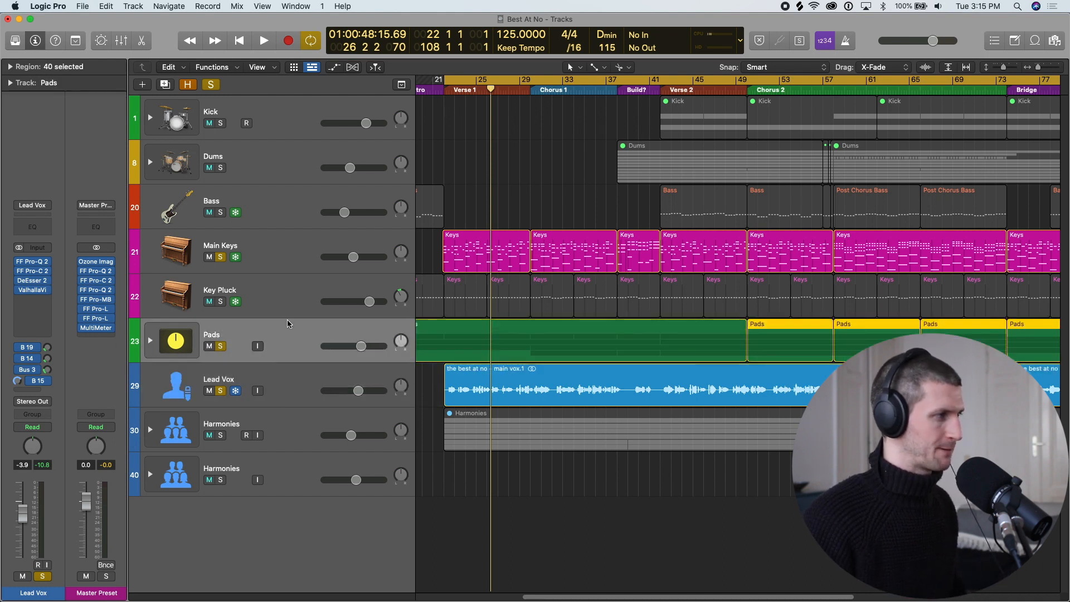
left_click(150, 341)
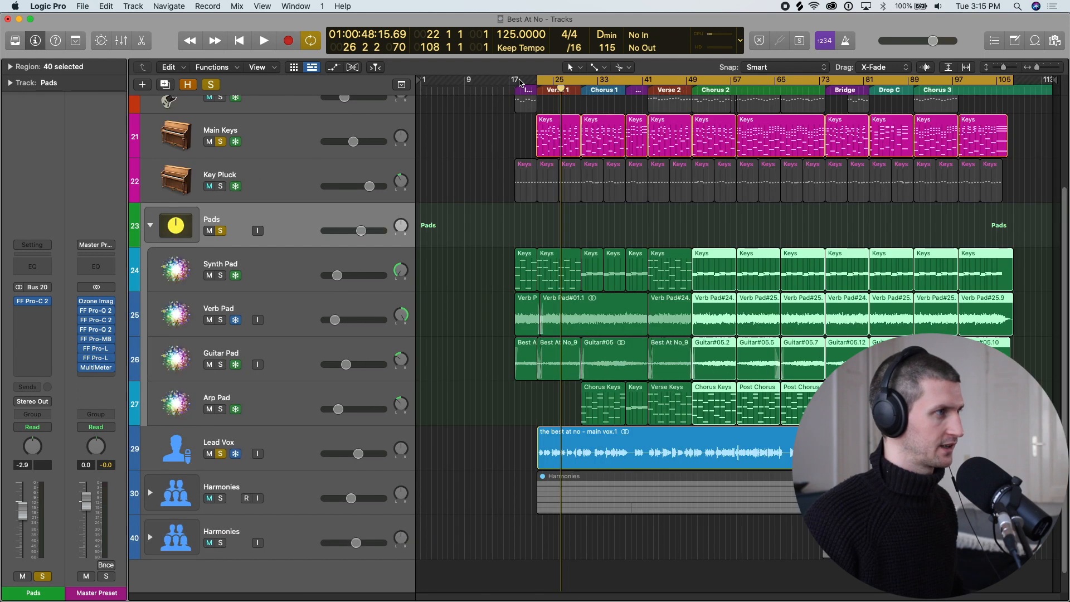
- Clear all solos, solo only the Pads stack, and play it through the intro and Verse 1
left_click(207, 85)
left_click(221, 233)
key("space")
key("super+Right")
key("super+Right")
key("super+Right")
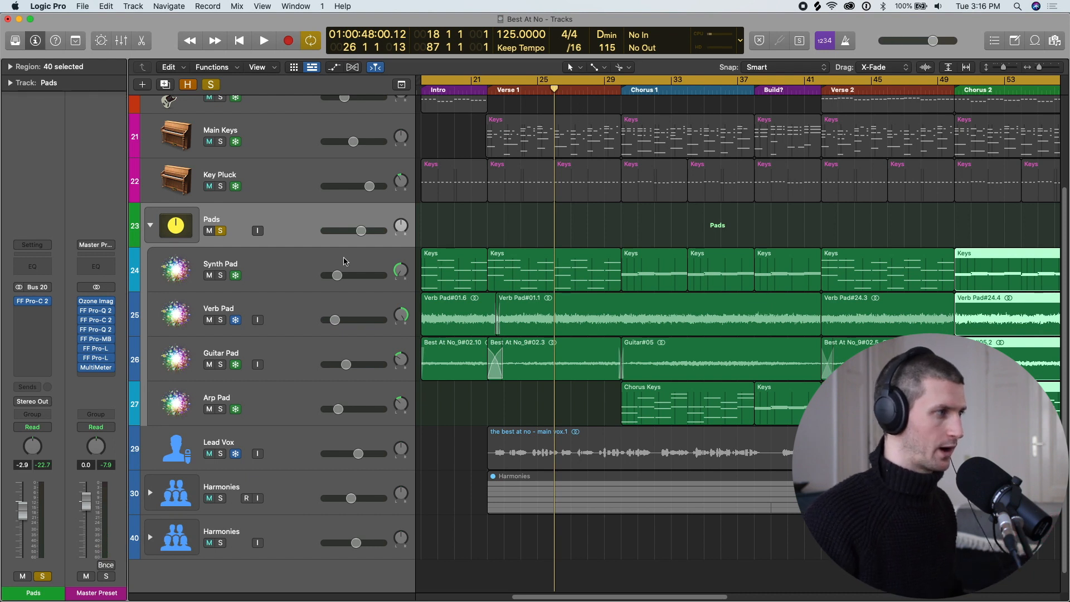
- Select the Synth Pad track and examine its volume automation up to the start of Verse 1 at bar 22
left_click(329, 272)
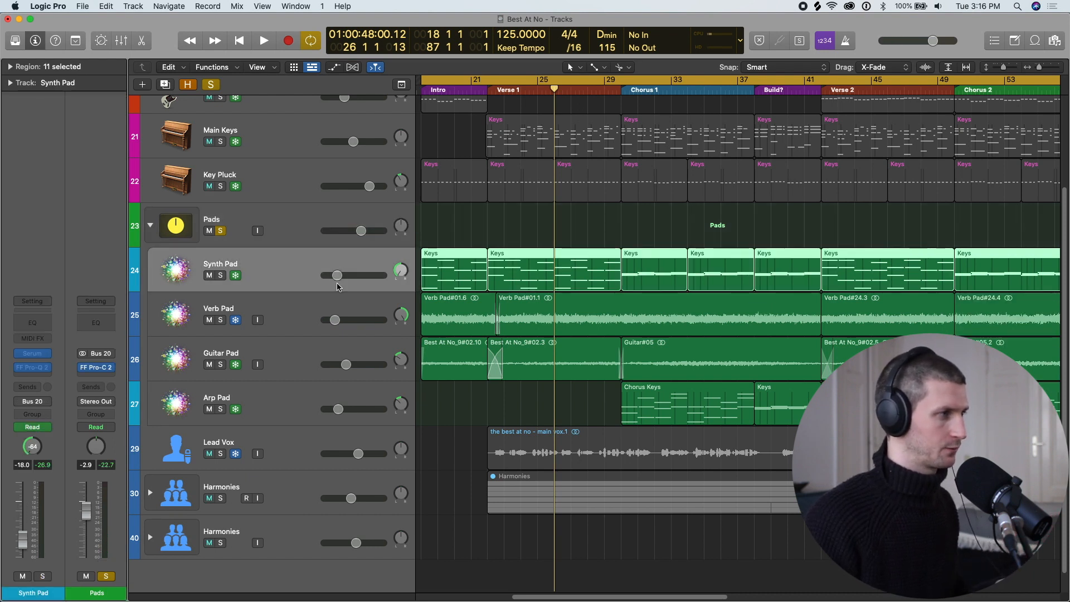
left_click(350, 315)
left_click(288, 275)
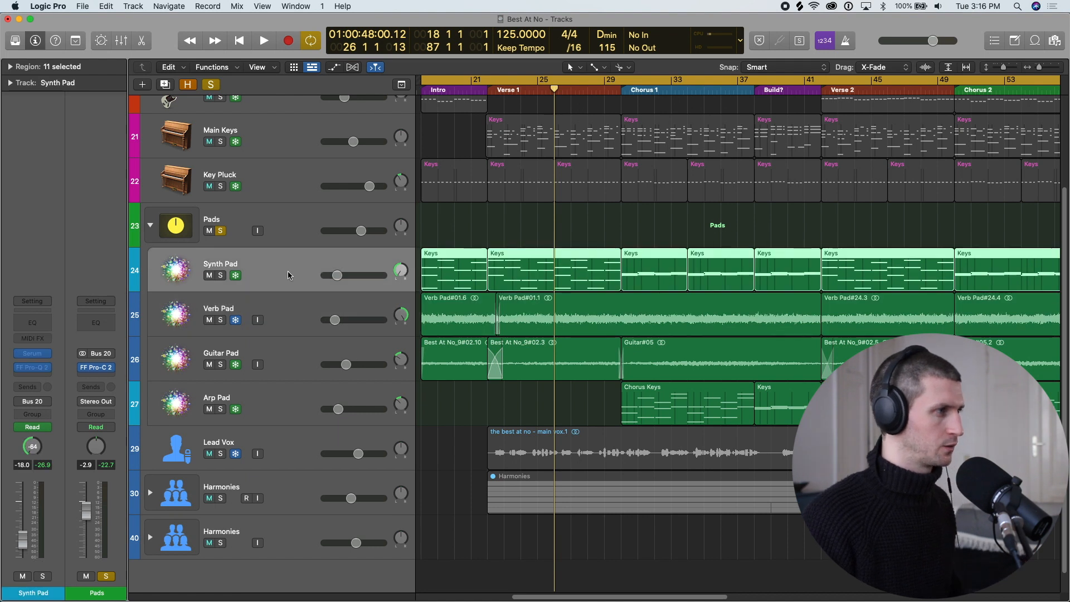
left_click(284, 219)
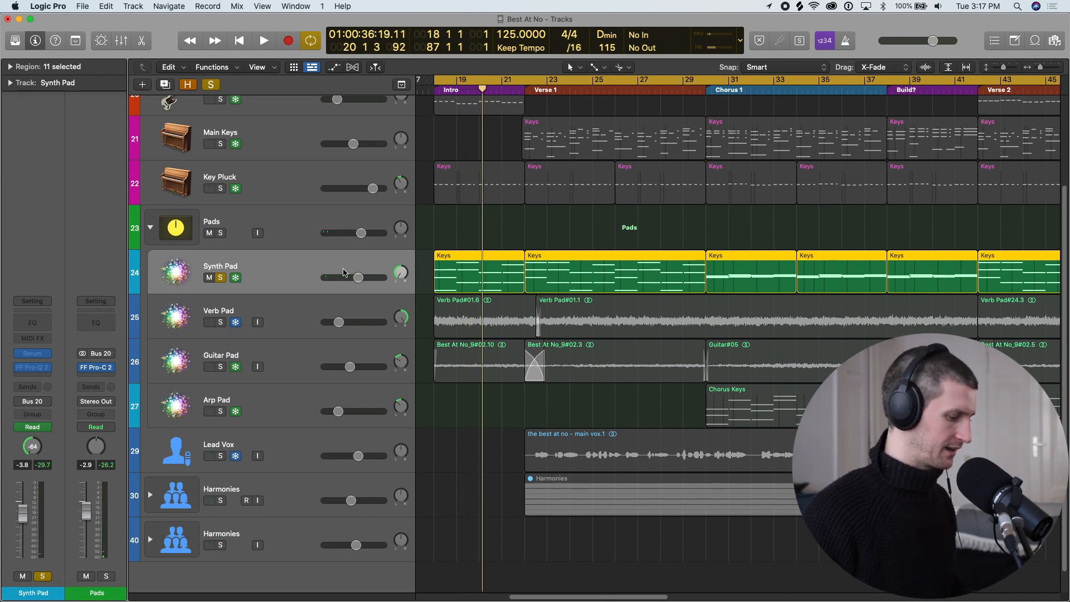
key("a")
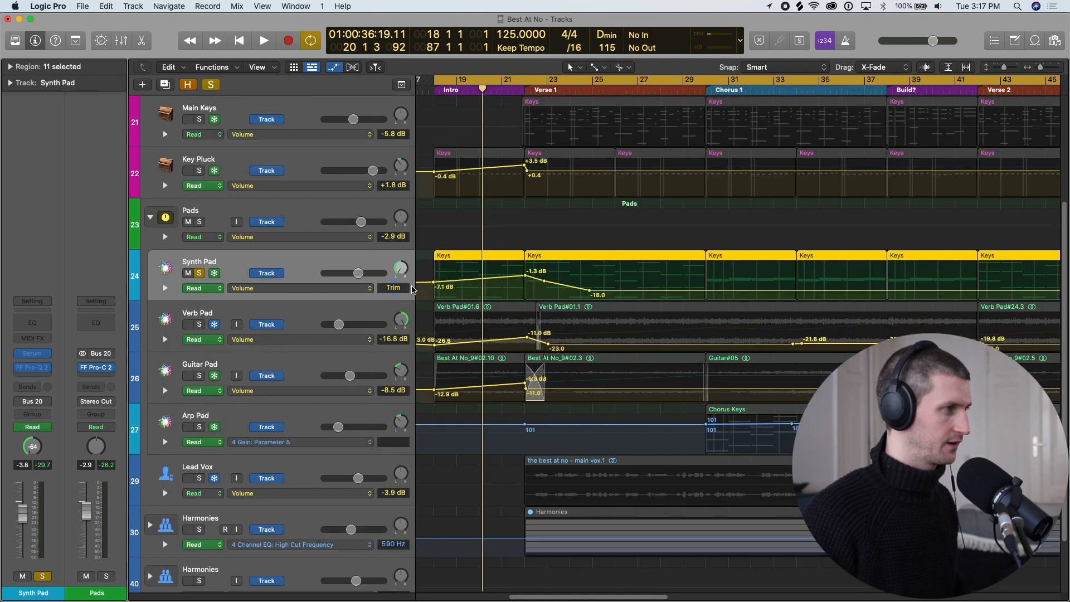
left_click_drag(480, 93, 524, 95)
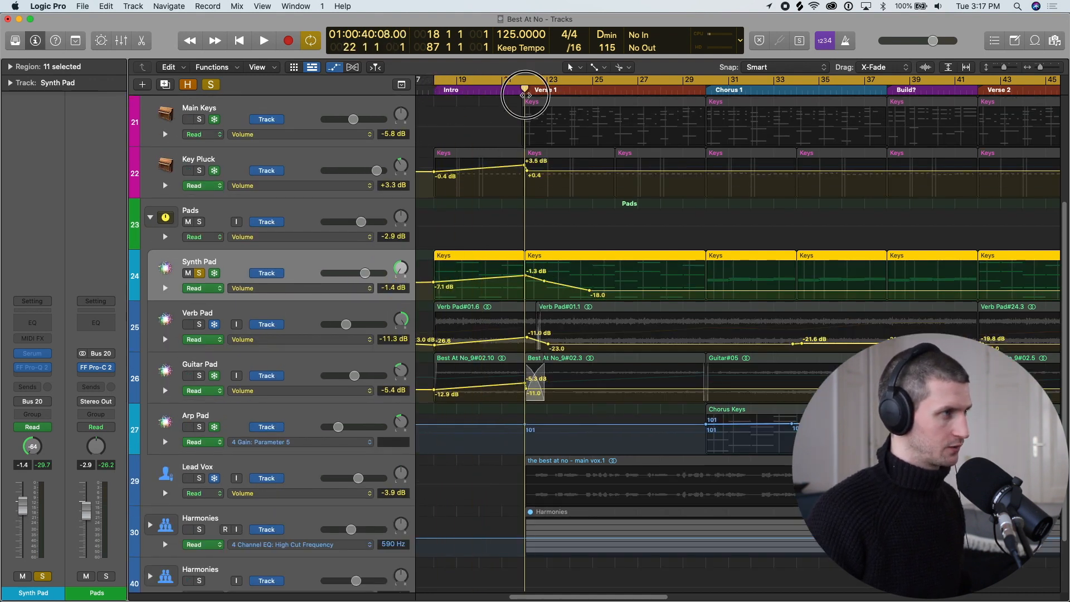
key("a")
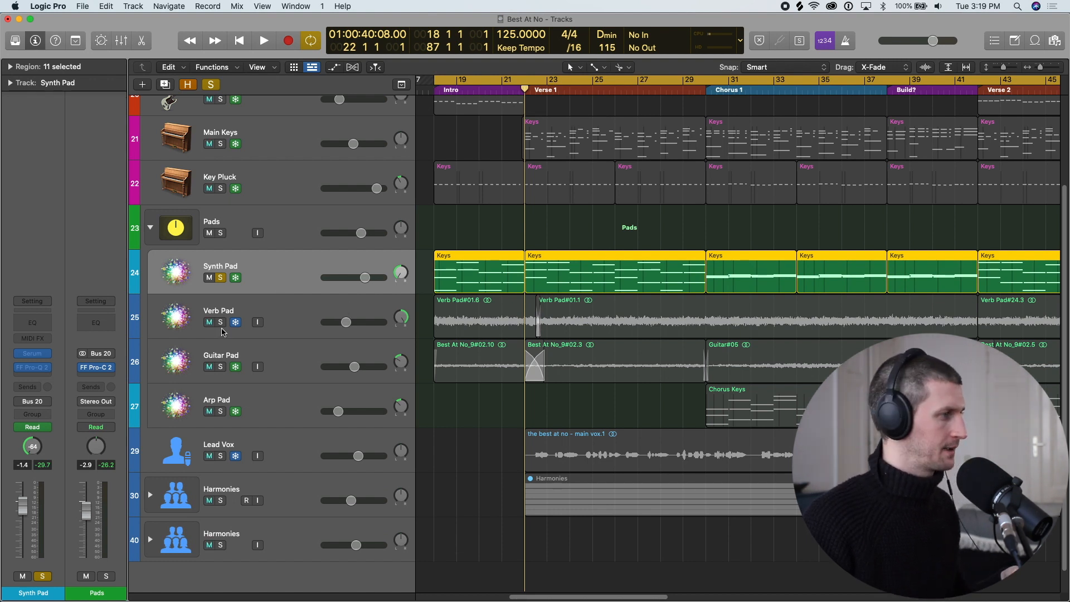
- Solo the Verb Pad instead of the Synth Pad, play it, and view its volume automation before Verse 1
left_click(222, 278)
left_click(221, 322)
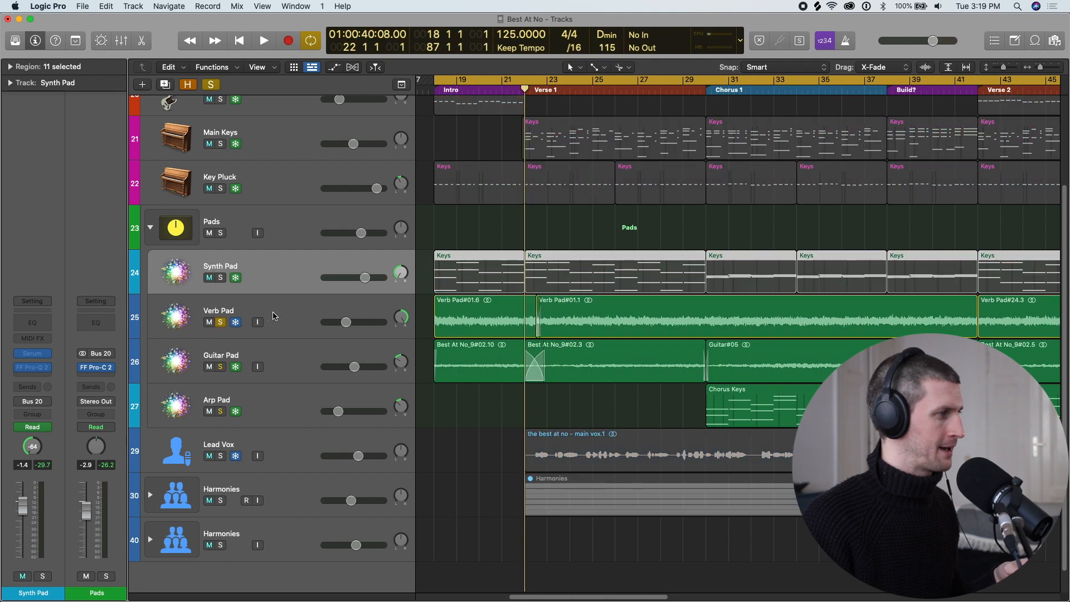
left_click(273, 316)
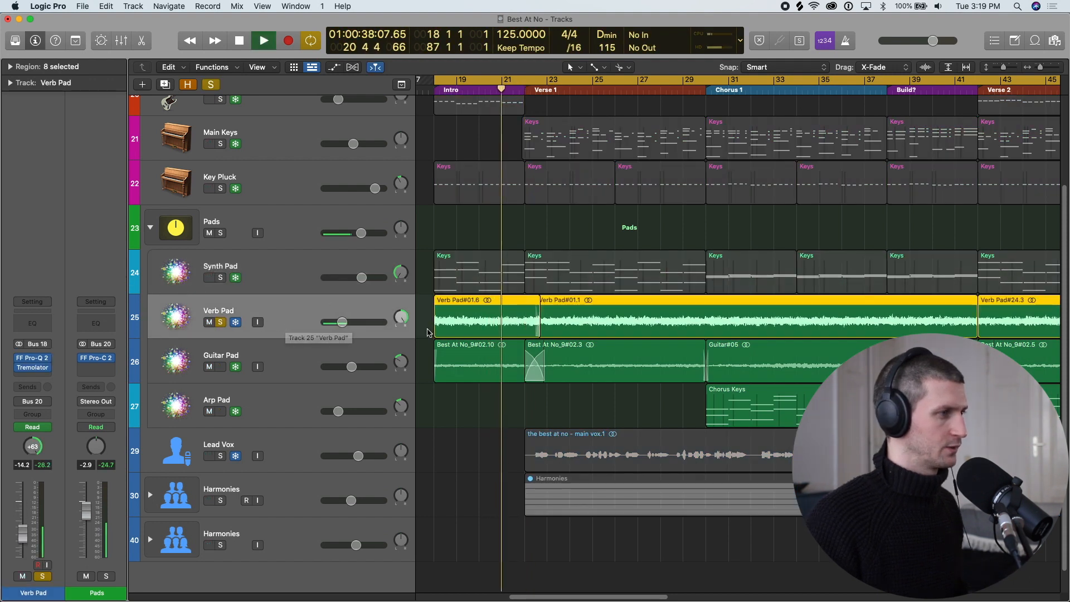
key("a")
key("space")
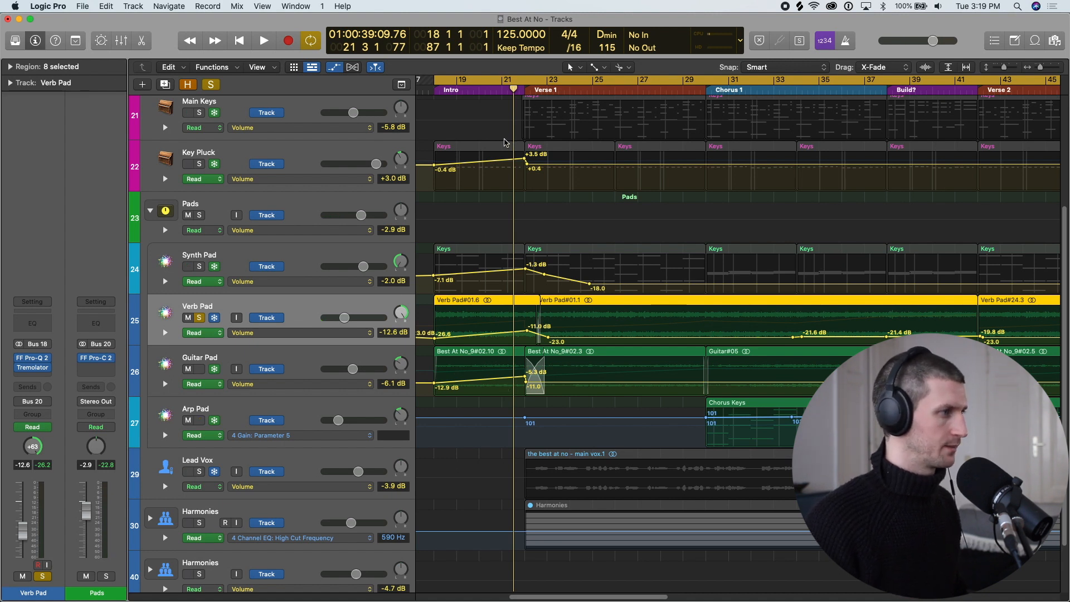
key("a")
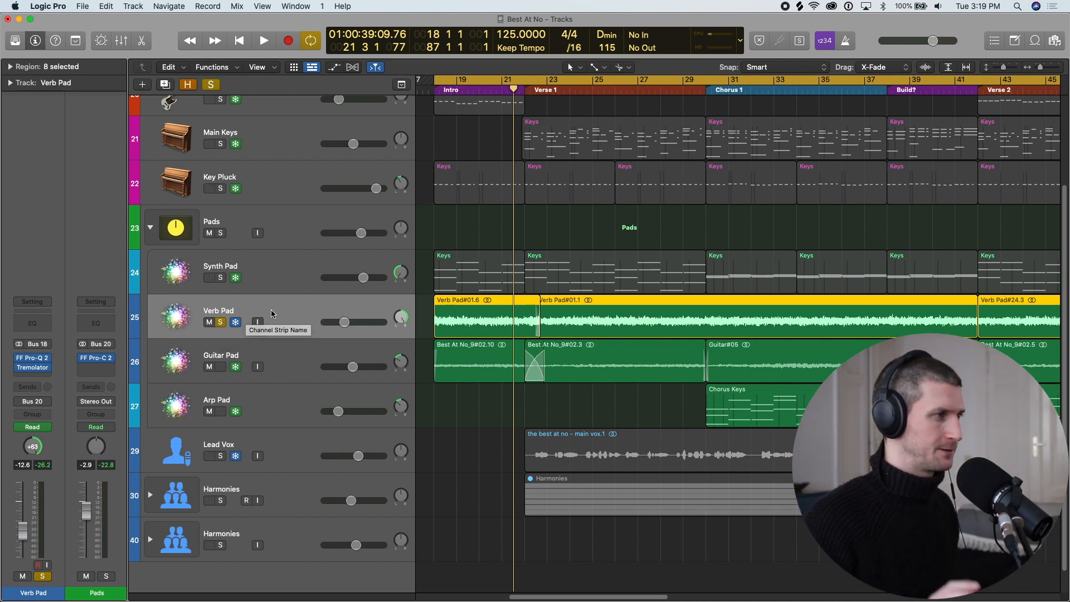
- Inspect the Tremolator plug-in on the Verb Pad, hide its window, and start playback of the track
left_click(35, 369)
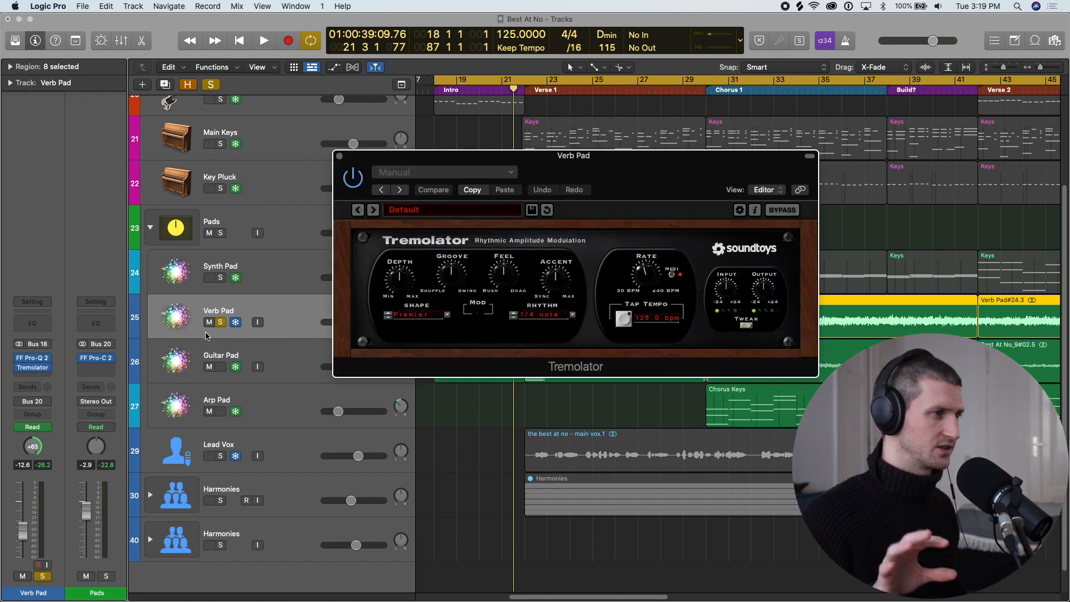
key("v")
key("space")
- Show the Verb Pad's automation for the FF Pro-Q 2 Band 2 Frequency parameter
key("a")
left_click(333, 334)
left_click(341, 342)
key("space")
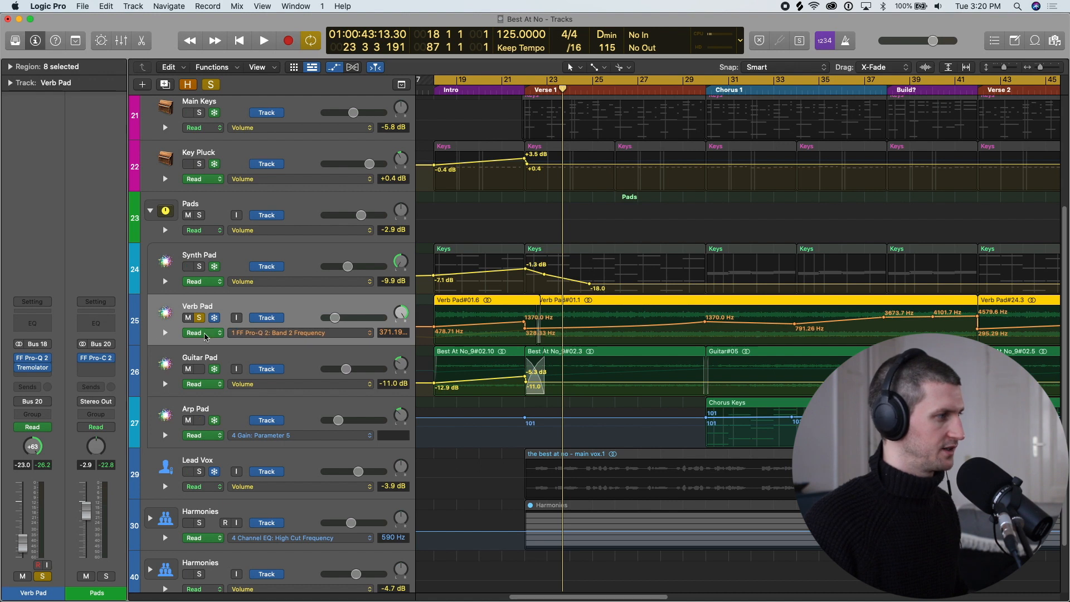
- Open the Verb Pad's FF Pro-Q 2, watch its automated filter bands during playback, and close the plug-in
left_click(33, 360)
left_click_drag(600, 172, 328, 84)
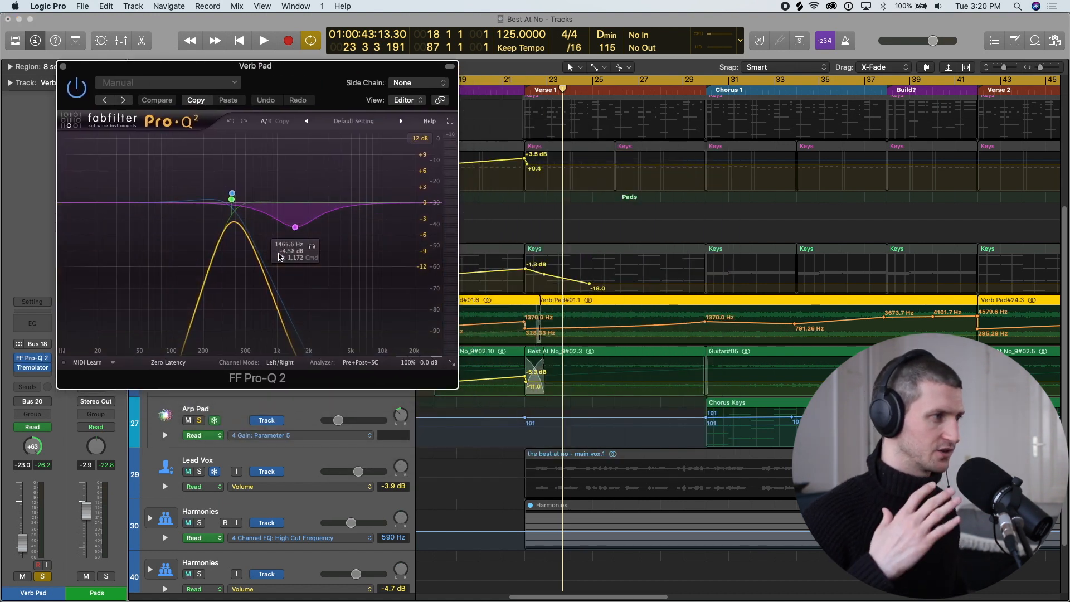
key("space")
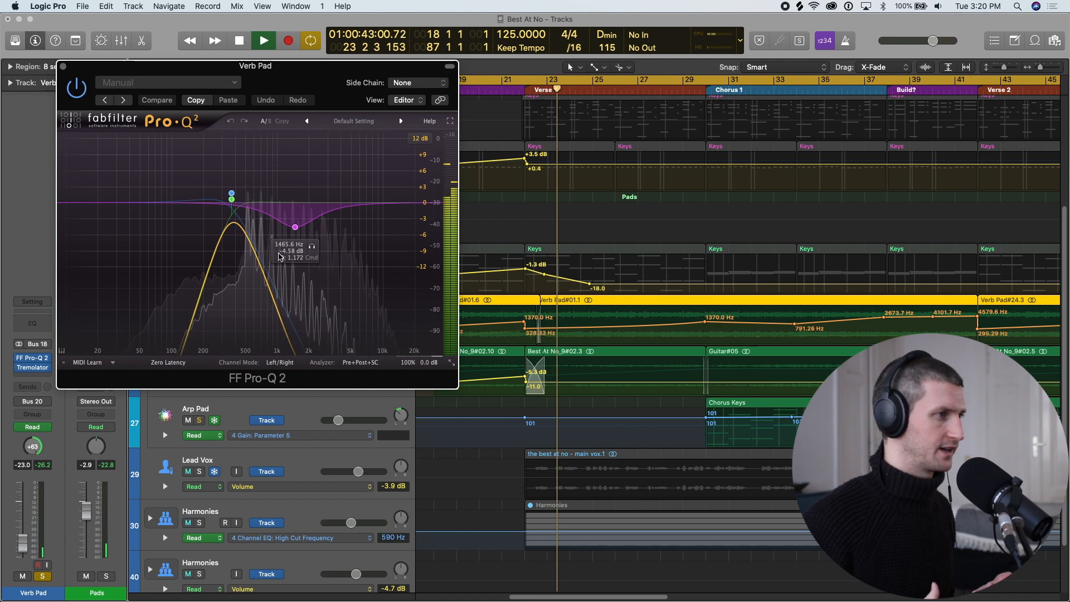
left_click(63, 66)
key("space")
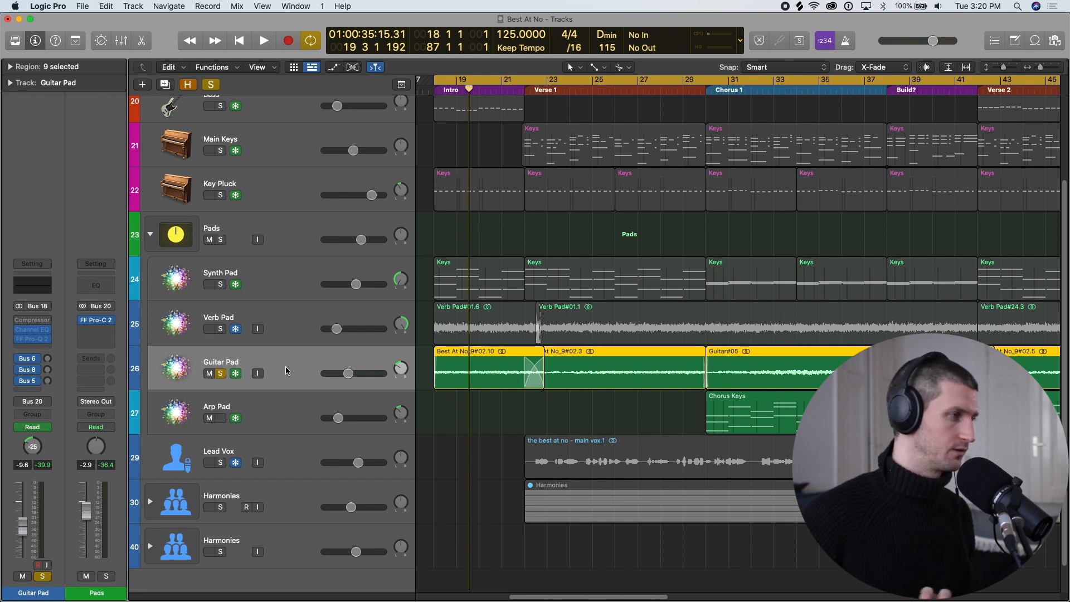
- Play the soloed Guitar Pad in the intro, and solo the Synth Pad and Verb Pad together with it
key("space")
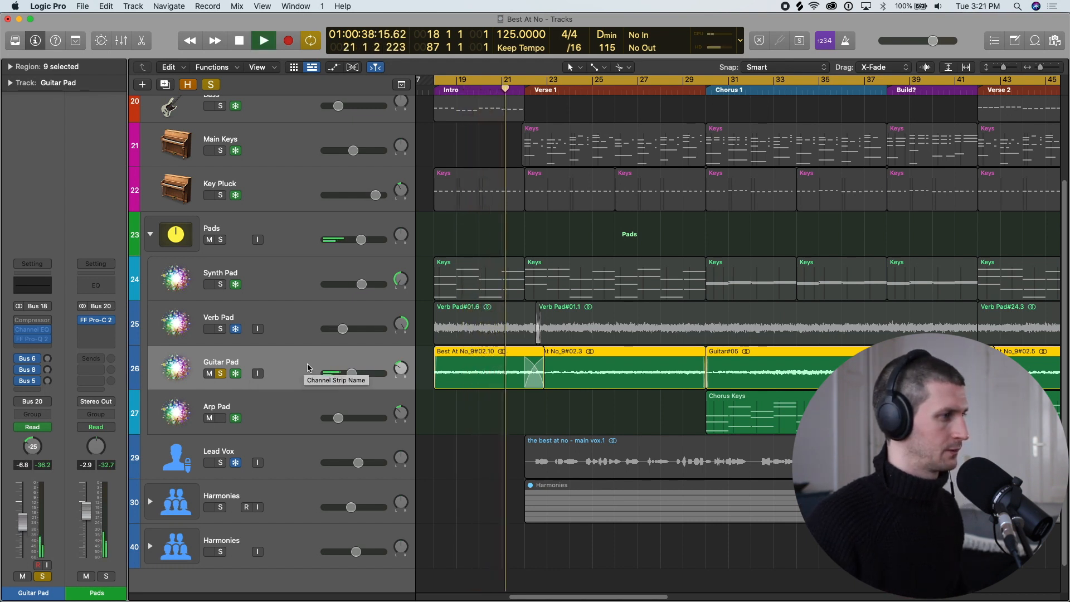
key("space")
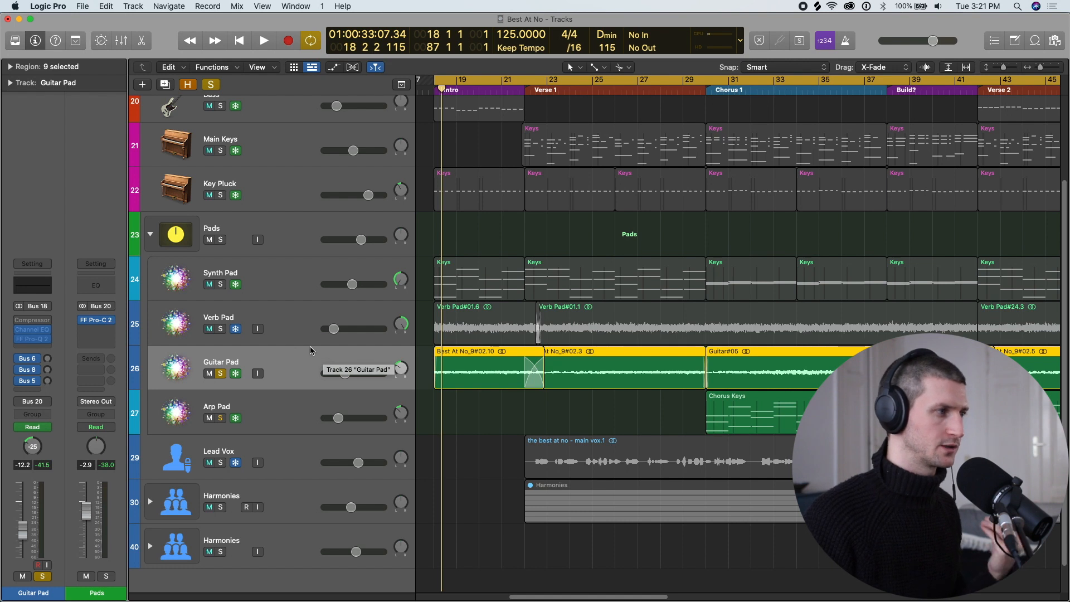
left_click_drag(222, 280, 222, 308)
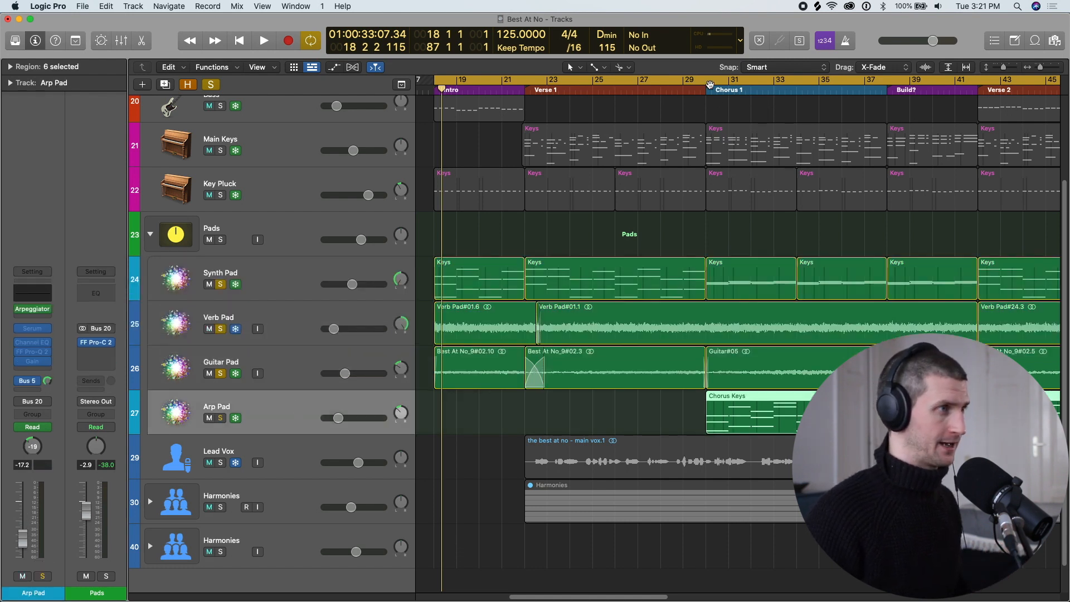
- Cycle bars 30 to 45 from Chorus 1 and play the Arp Pad as the only soloed track
left_click_drag(707, 80, 1045, 82)
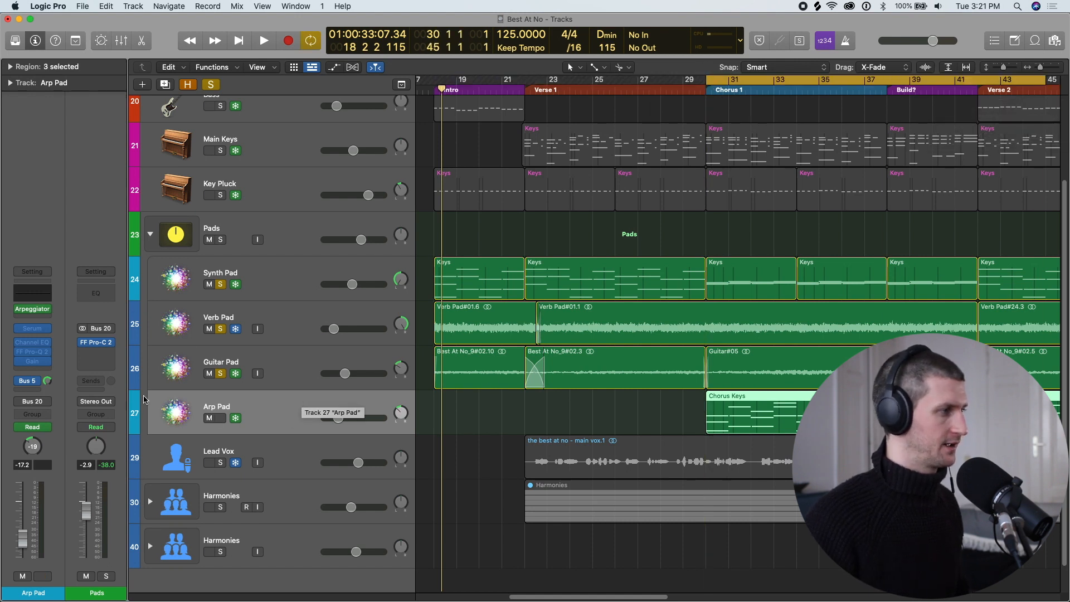
left_click_drag(220, 284, 221, 373)
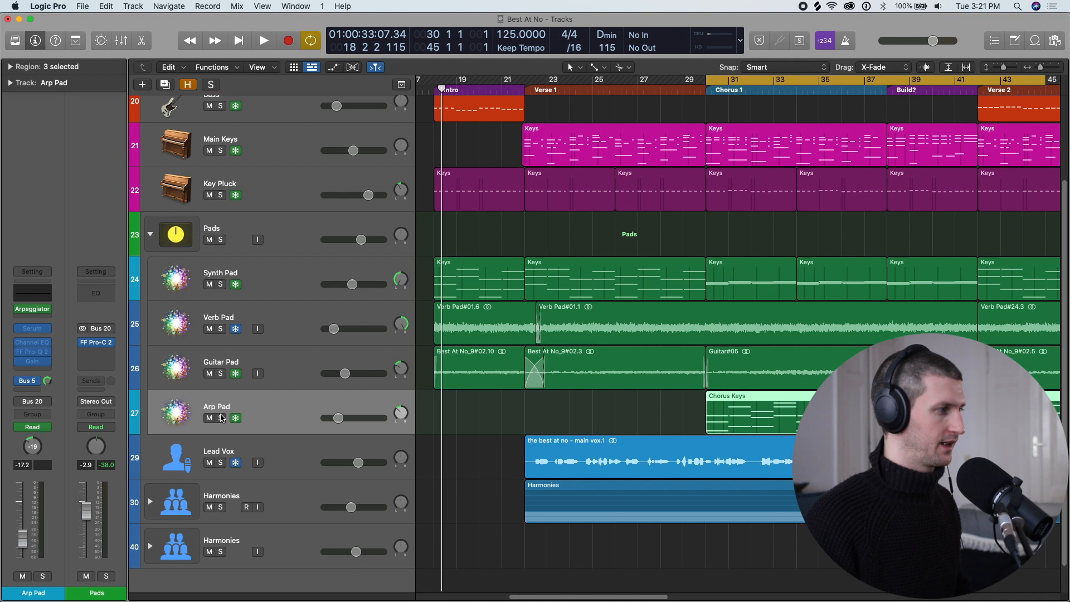
left_click(221, 418)
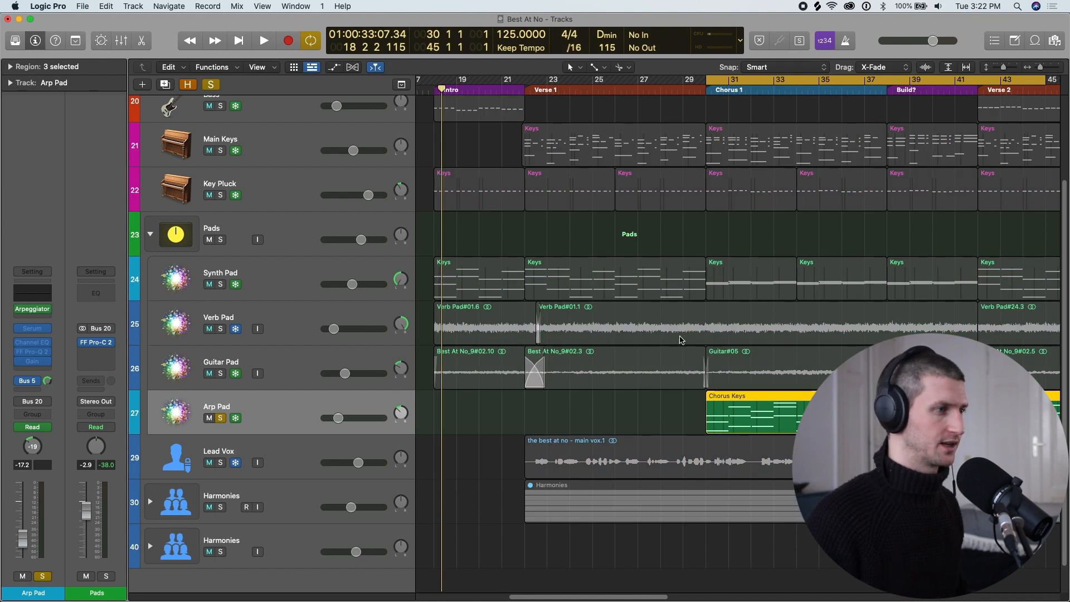
scroll(692, 301, "right", 5)
key("space")
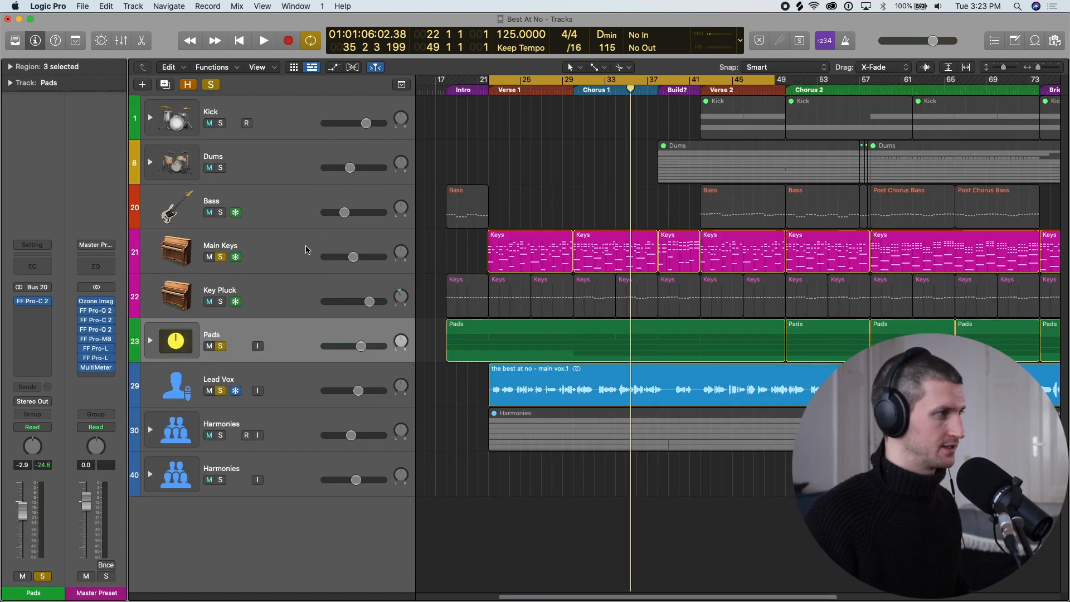
- Play Verse 1 with the Main Keys, Pads and Lead Vox soloed, and again without the Pads solo for comparison
key("space")
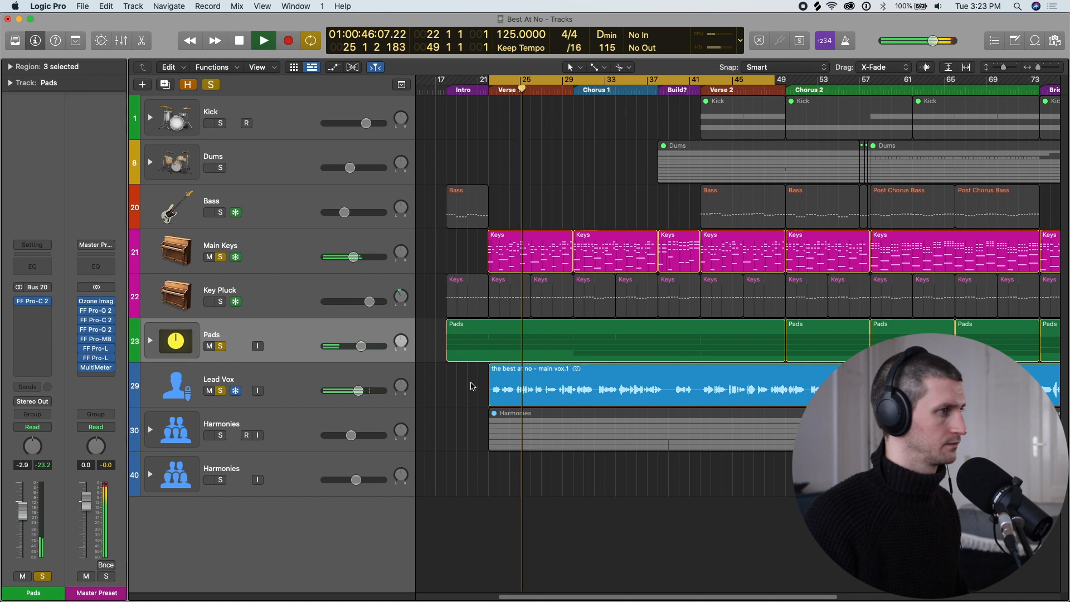
key("space")
left_click(220, 346)
key("space")
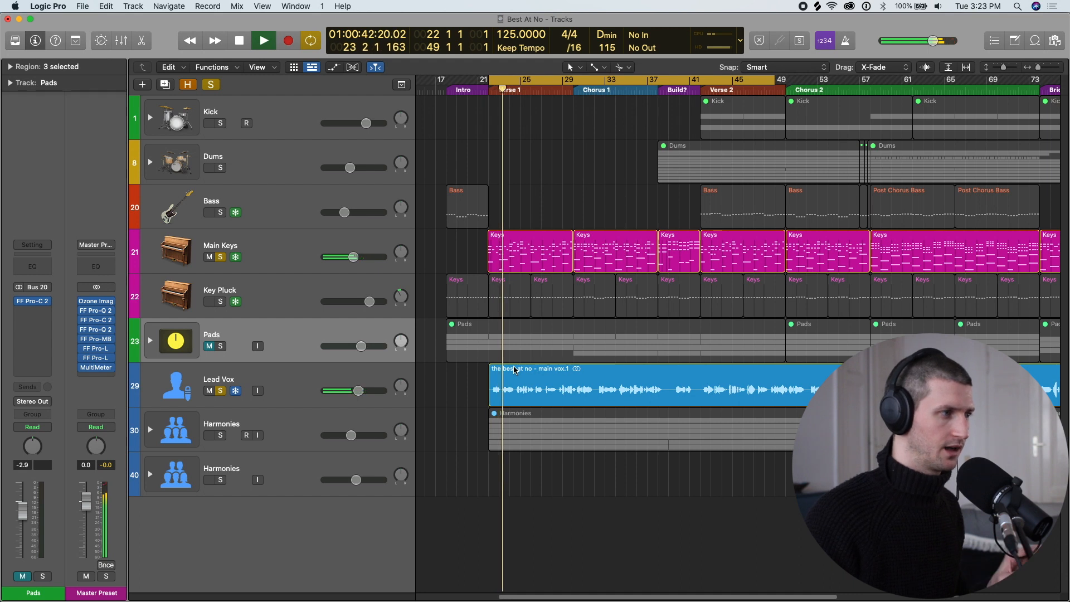
key("space")
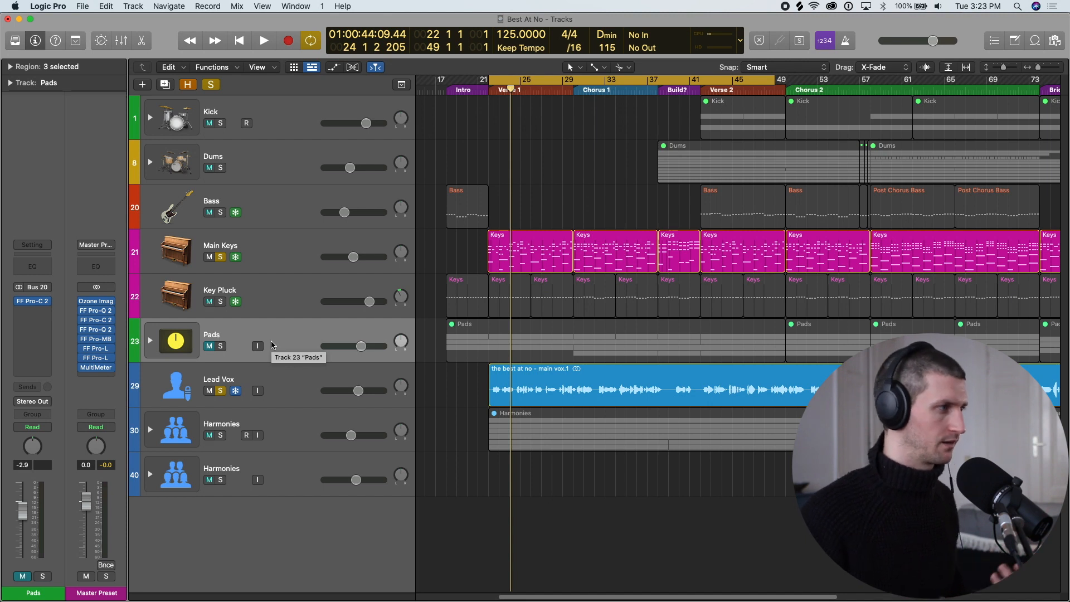
- Add the Pads stack and the Key Pluck track to the soloed Main Keys and Lead Vox
left_click(220, 347)
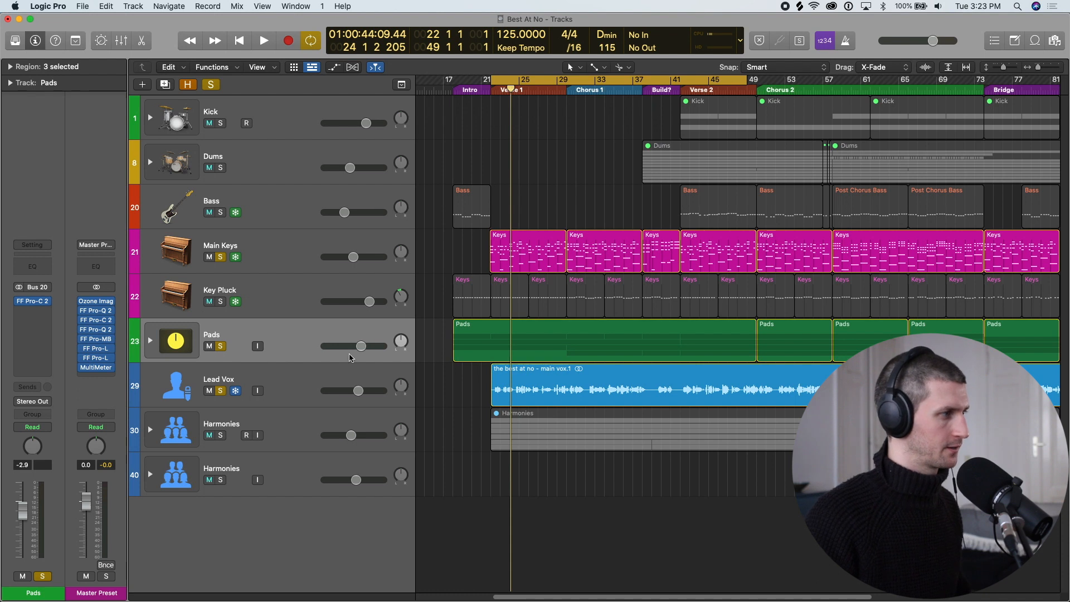
left_click(221, 301)
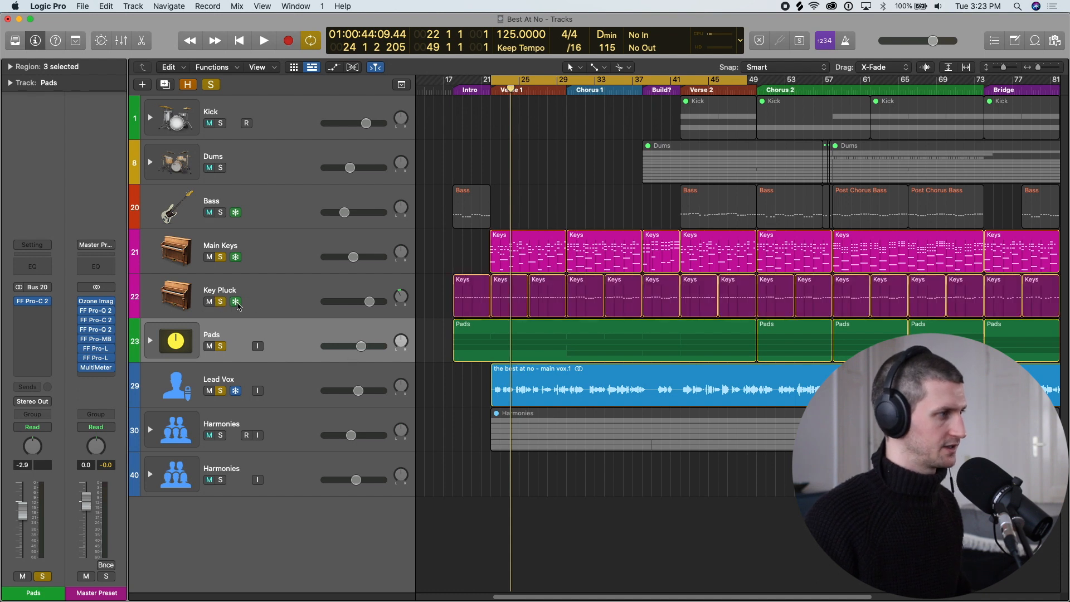
- Clear the current solos and play the Key Pluck track alone in Verse 1
left_click(215, 87)
left_click(223, 303)
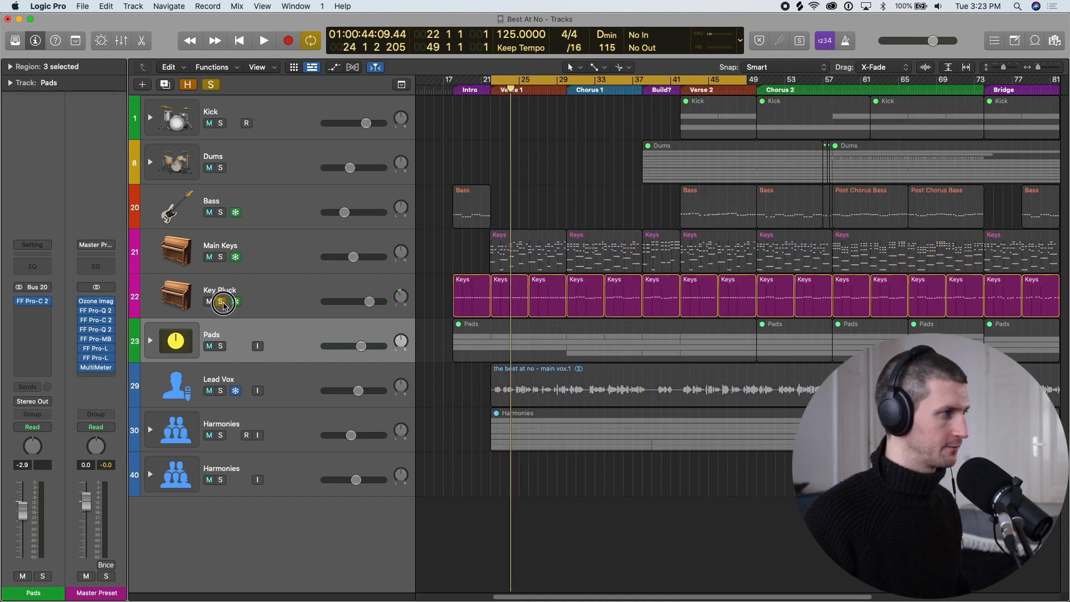
key("super+Right")
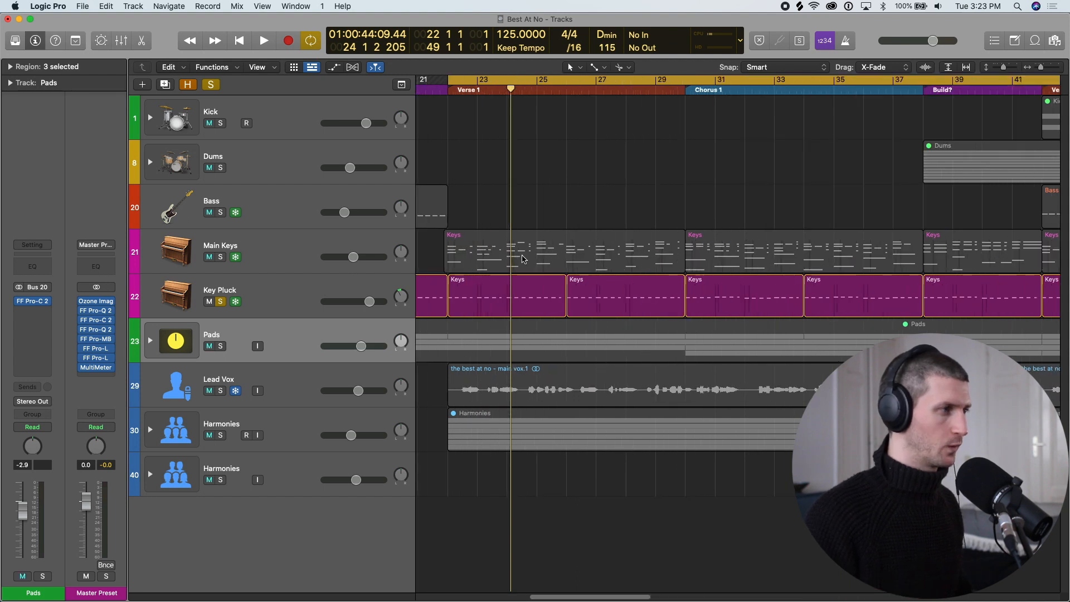
key("space")
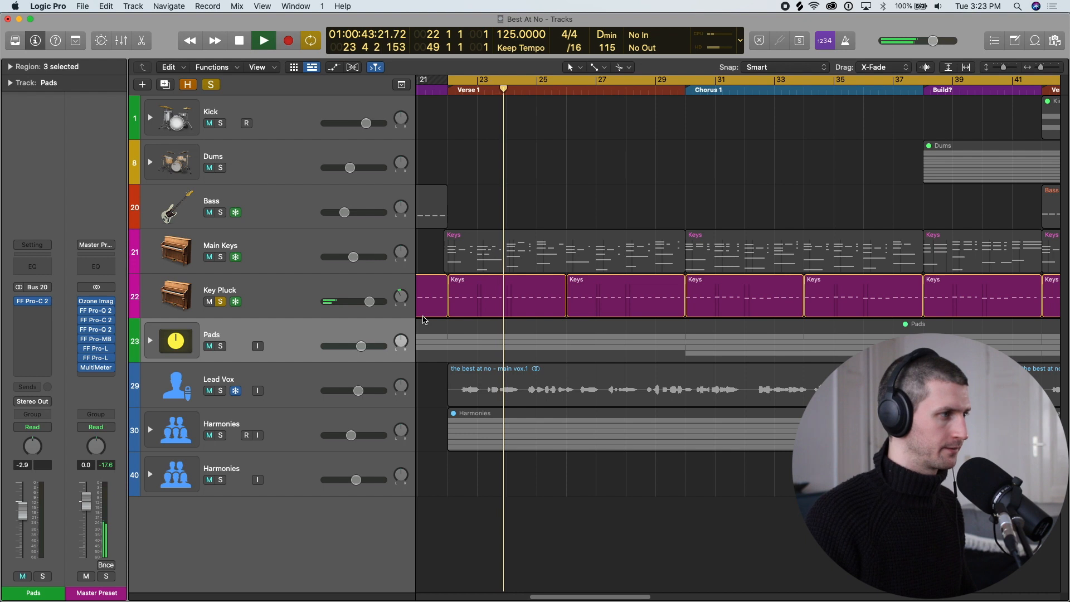
- Add Main Keys, Pads and Lead Vox to the soloed Key Pluck during Verse 1 playback, and stop before Chorus 1
left_click(220, 256)
left_click(220, 346)
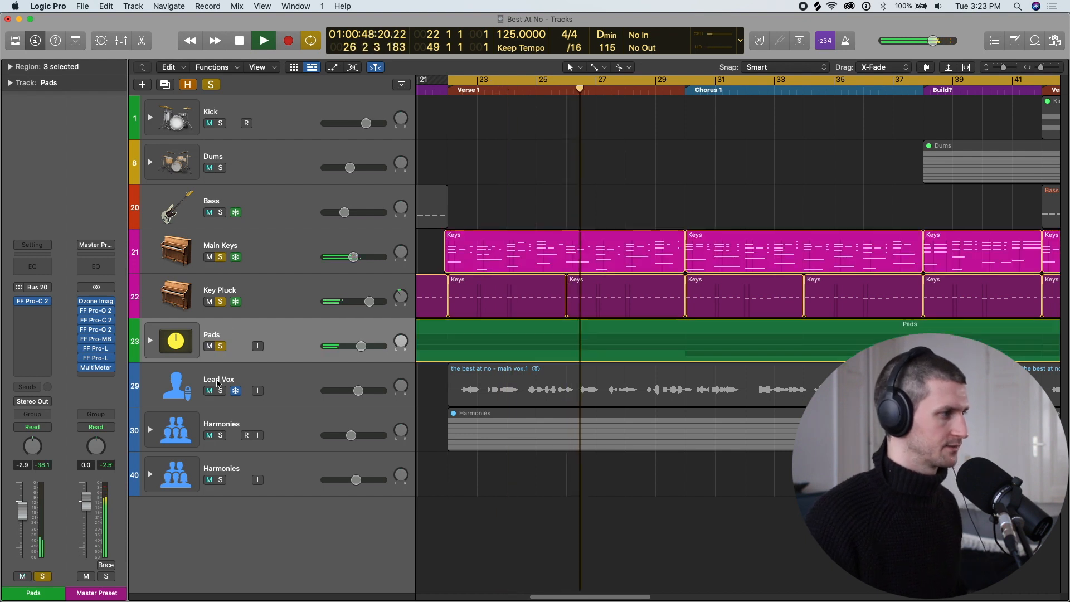
left_click(220, 390)
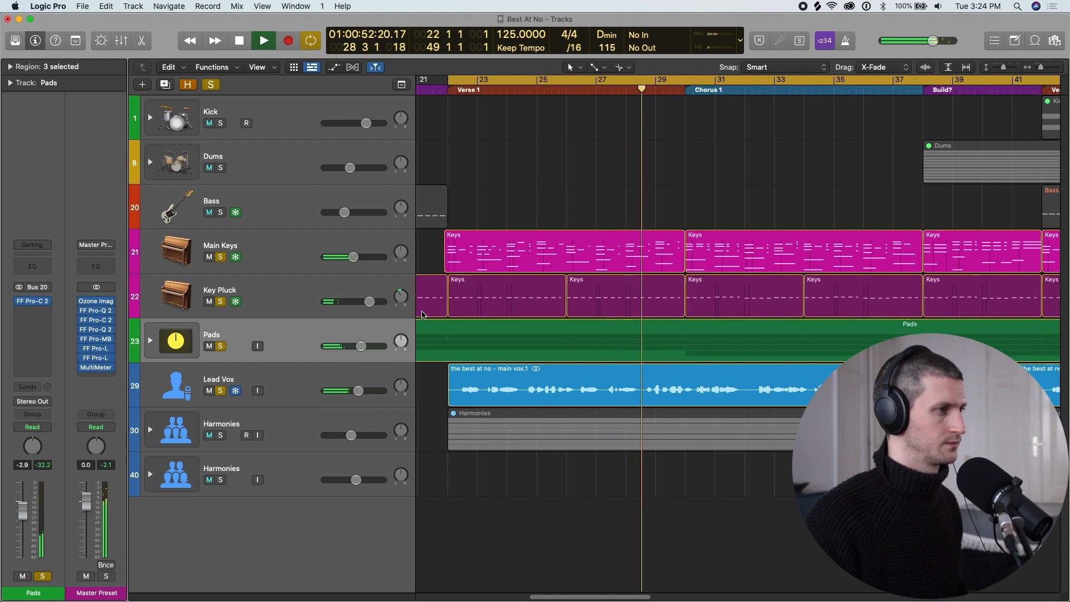
key("space")
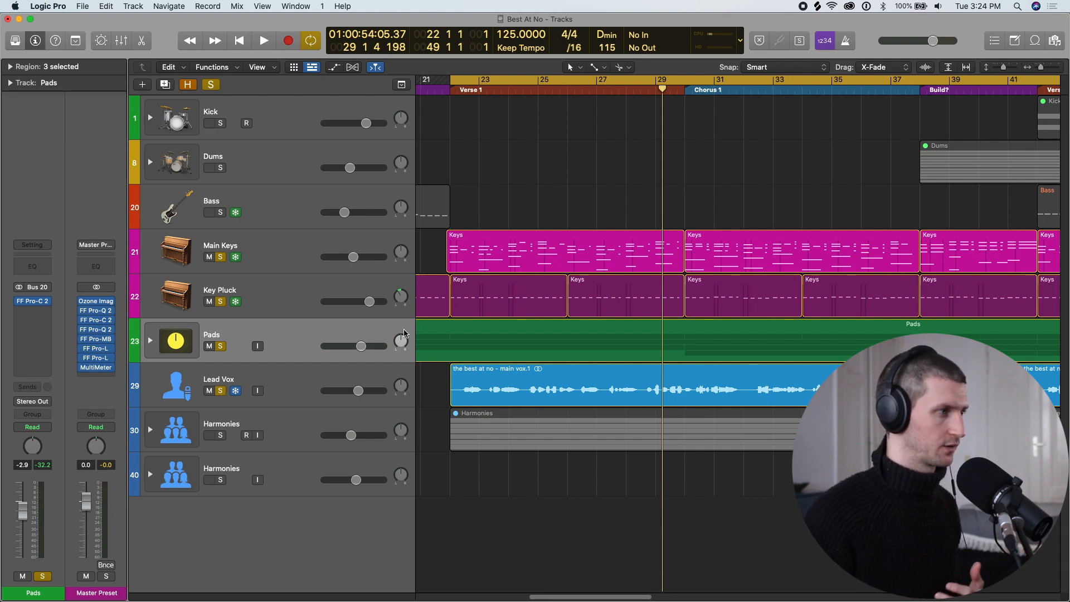
- Examine the notes of the first Verse 1 Key Pluck region in the Piano Roll, leaving Key Pluck as the only soloed track
double_click(482, 306)
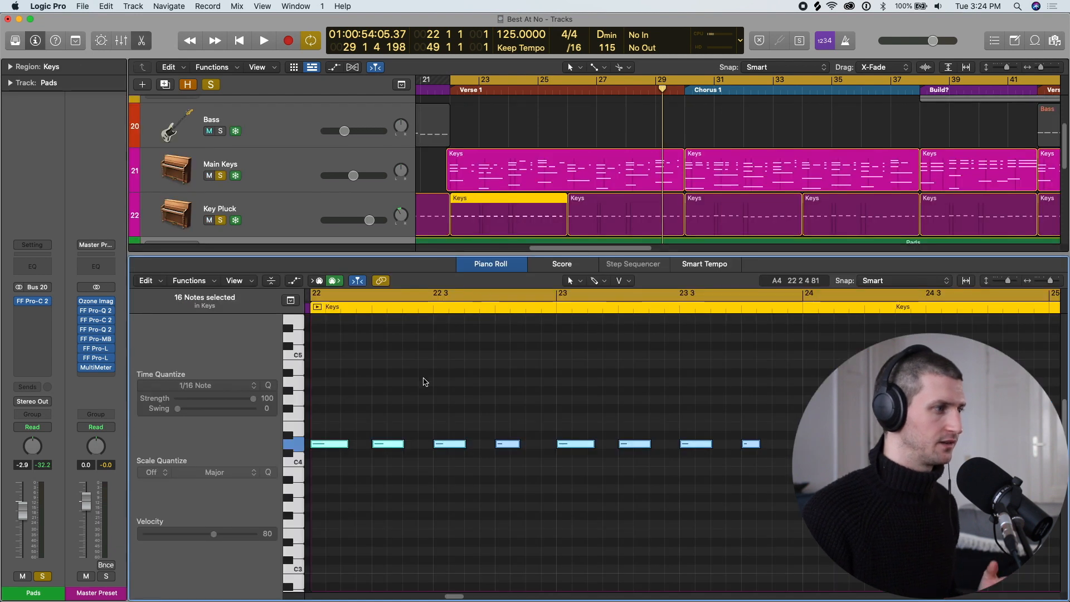
left_click(211, 87)
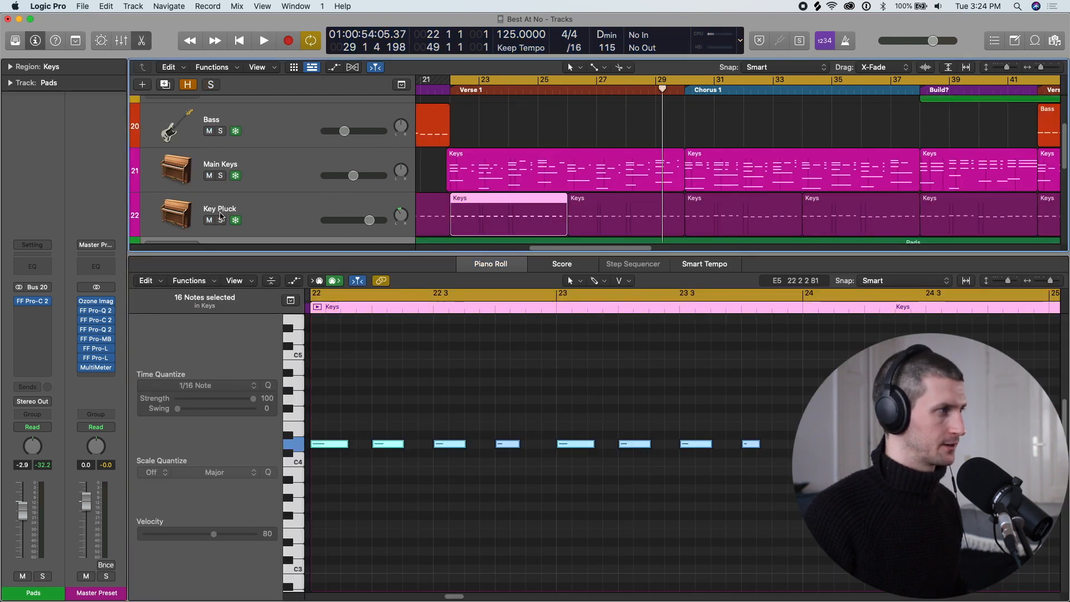
left_click(221, 220)
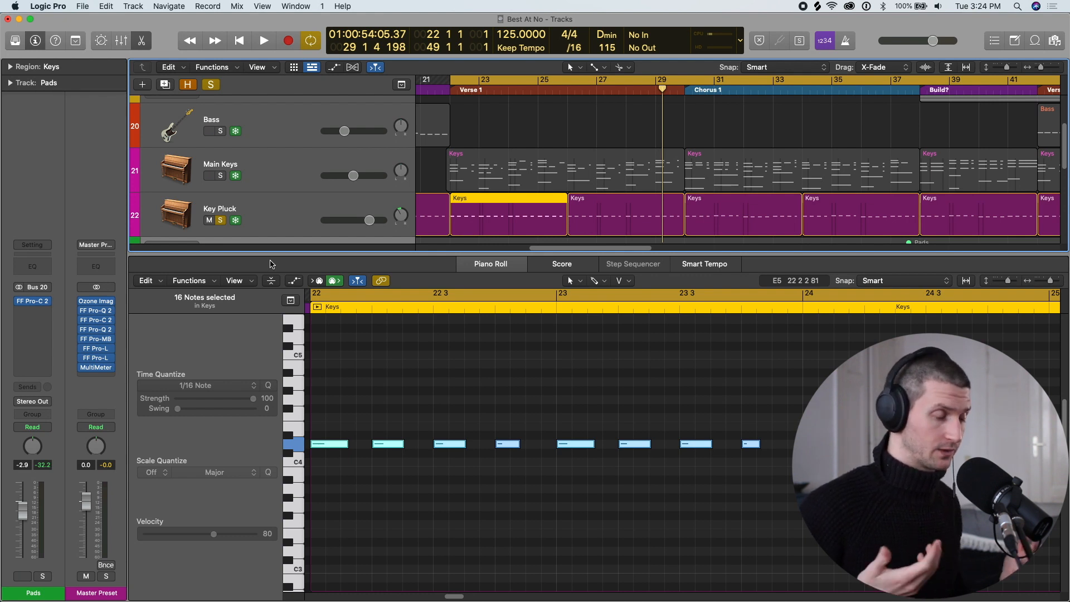
key("p")
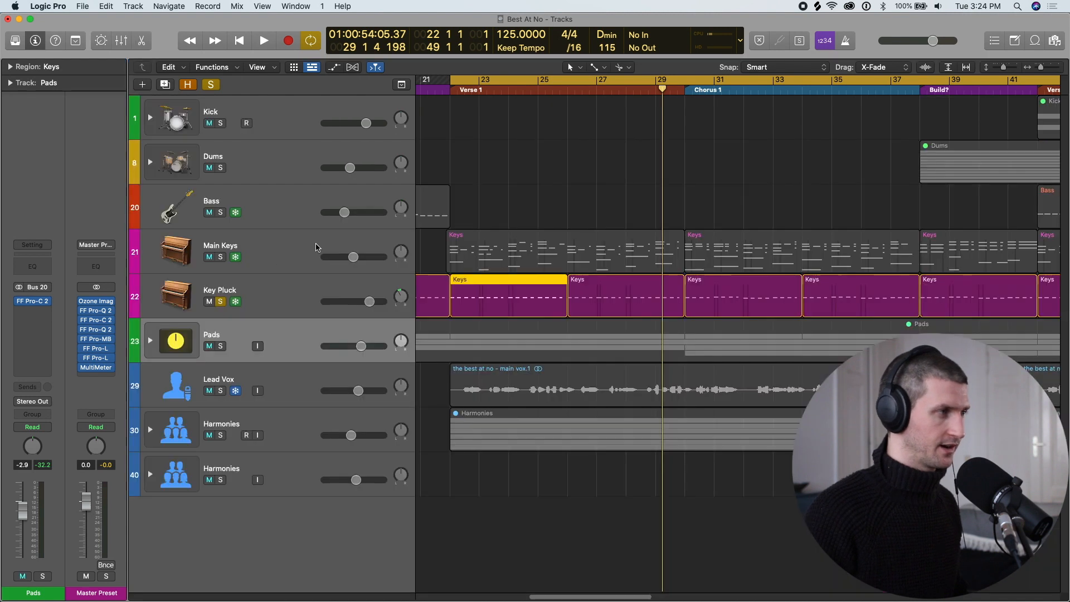
- Expand the first Harmonies stack and look through its tracks
scroll(396, 288, "down", 6)
scroll(538, 173, "up", 2)
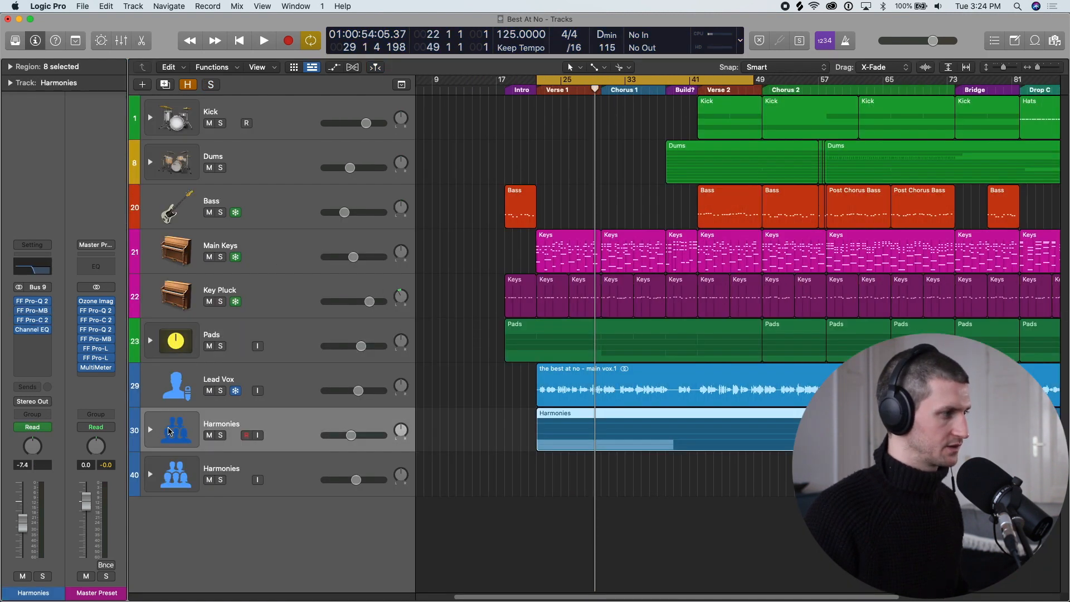
left_click(152, 429)
scroll(557, 357, "down", 5)
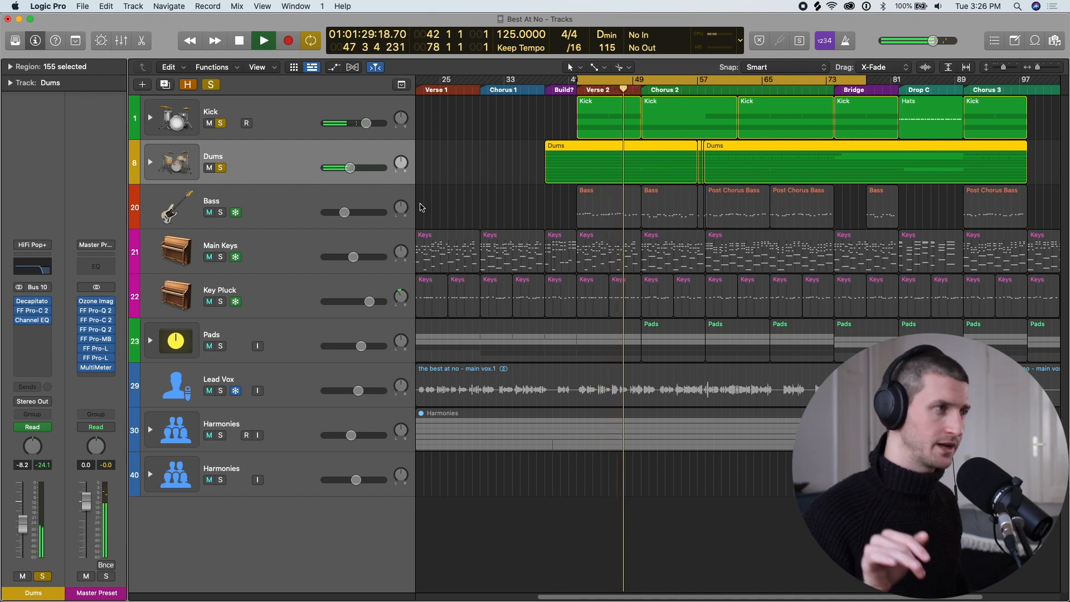
- Inspect the high cut frequency automation on the Dums stack, and clear the solos to hear the full mix in Chorus 2
key("a")
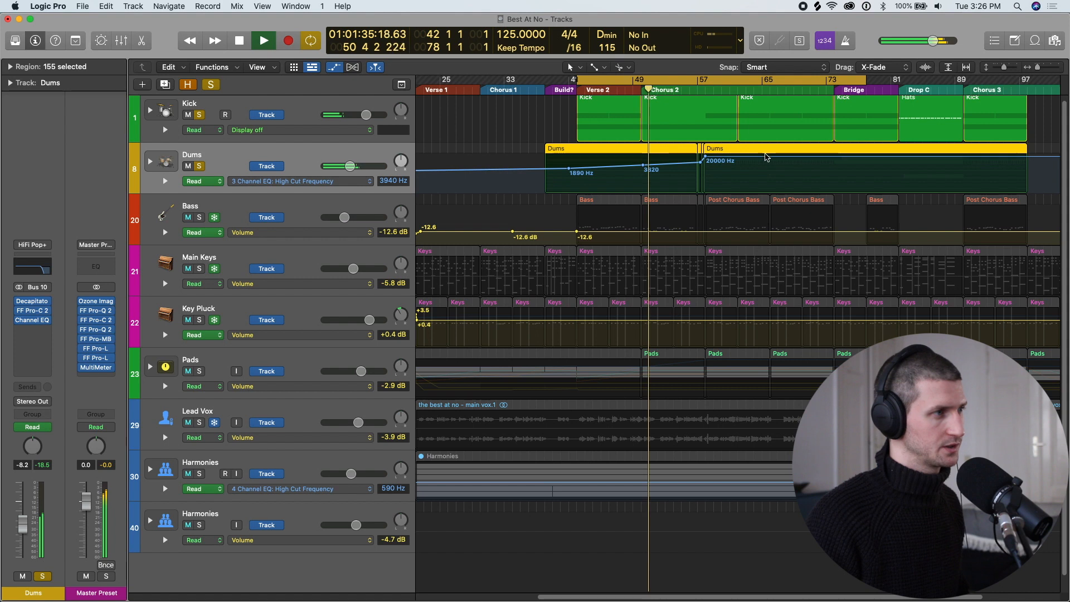
key("a")
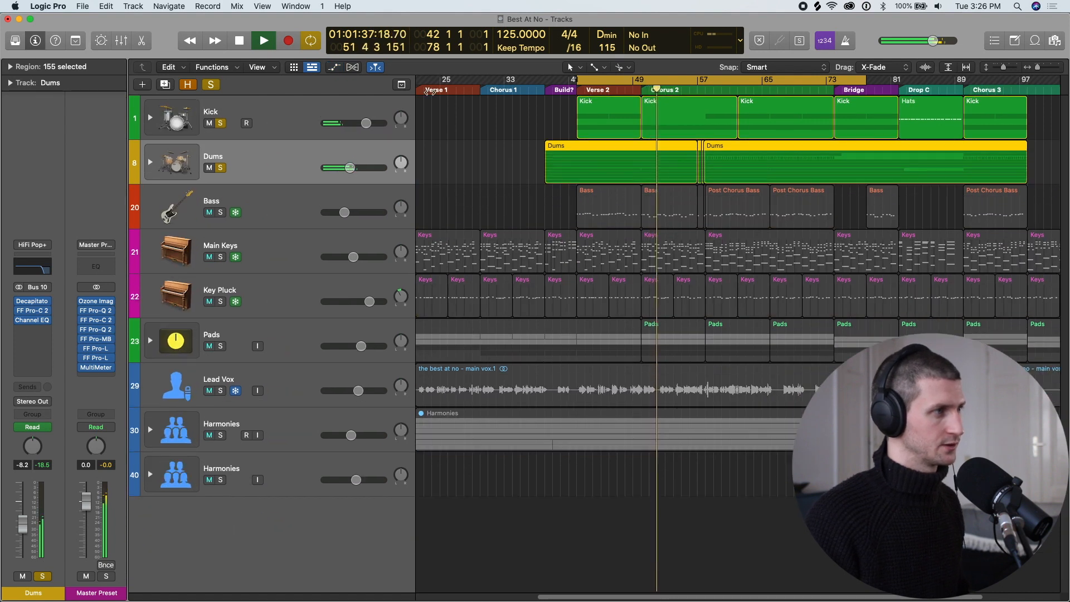
left_click(212, 85)
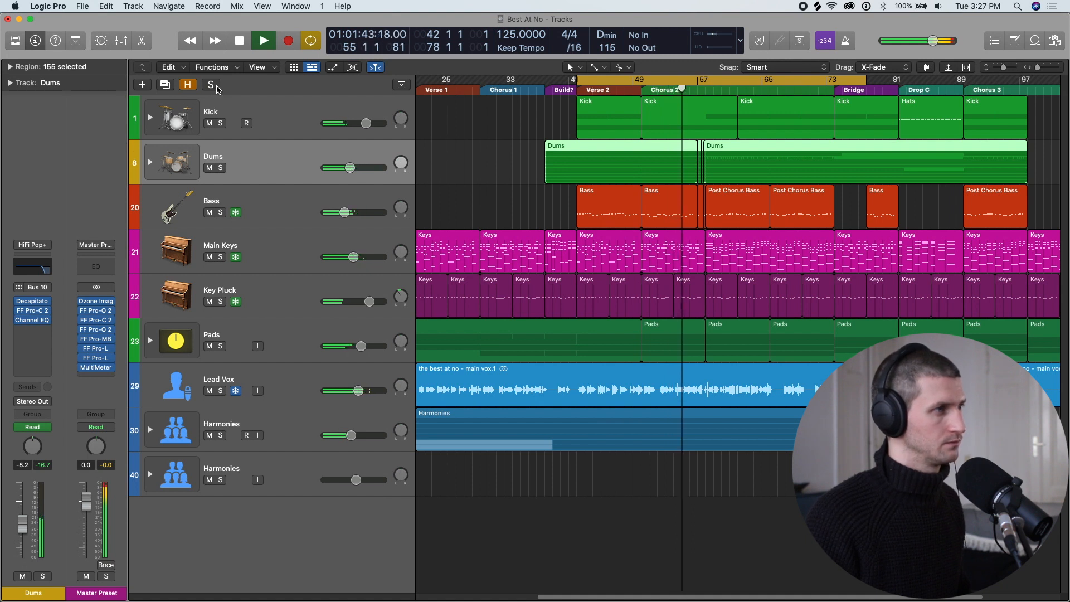
- Solo the Kick and Dums stacks, play them through the break around bar 57 in Chorus 2, and stop playback
left_click(219, 121)
left_click_drag(219, 123, 220, 167)
key("super+Right")
key("super+Right")
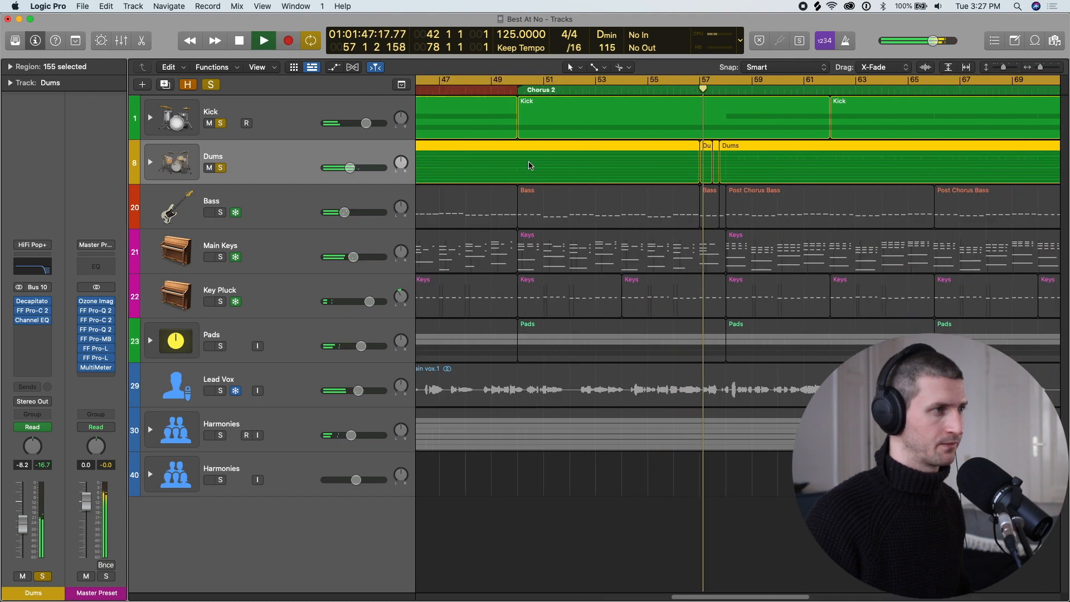
key("super+Left")
key("super+Left")
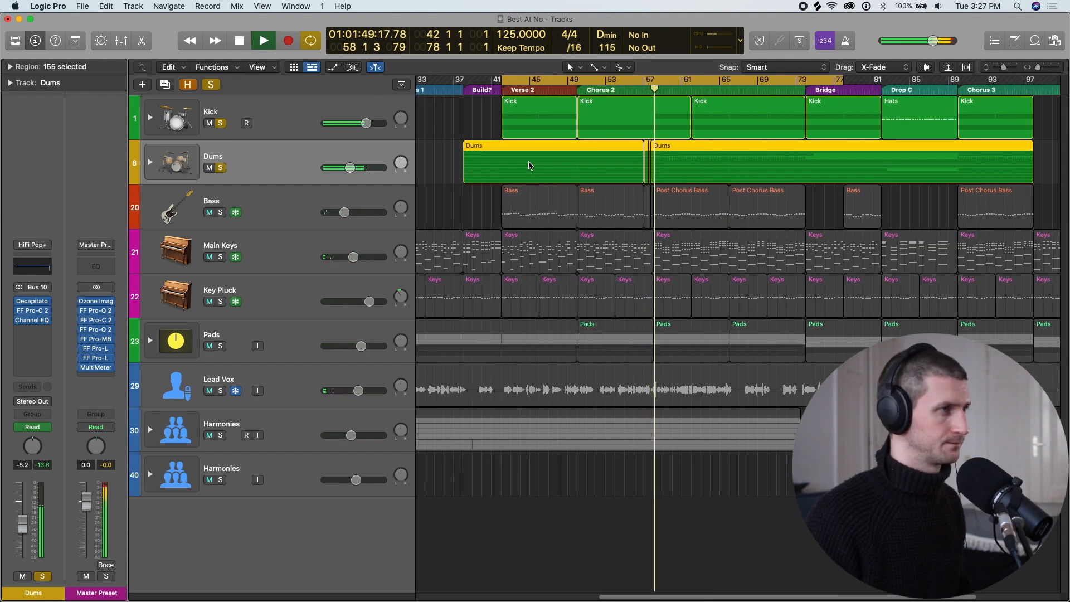
key("space")
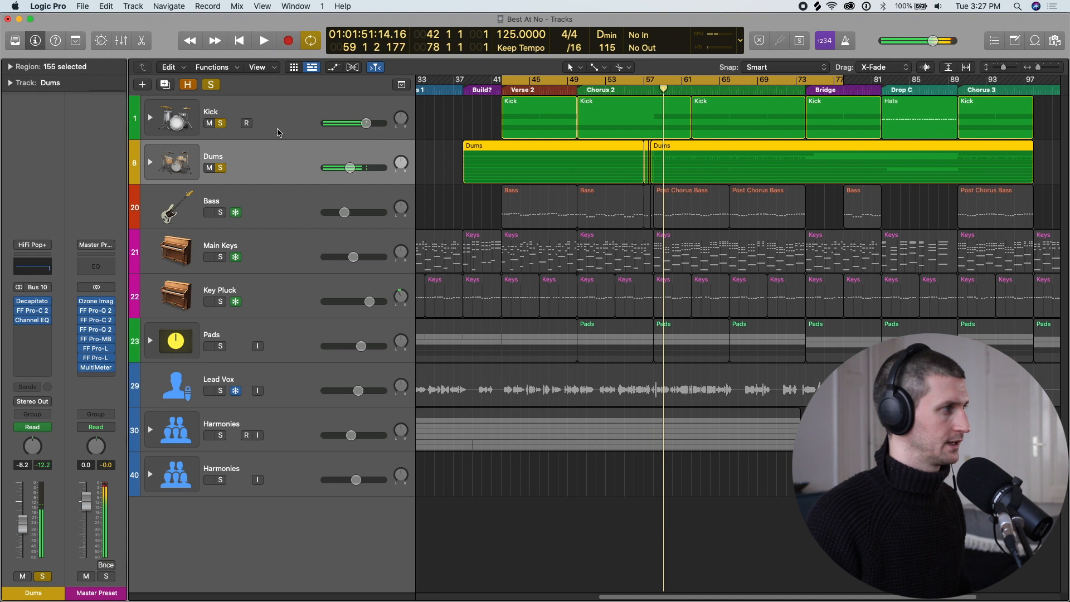
- Remove the Kick solo, expand the Dums stack, and select its audio regions from the overheads down to the leak track
left_click(222, 123)
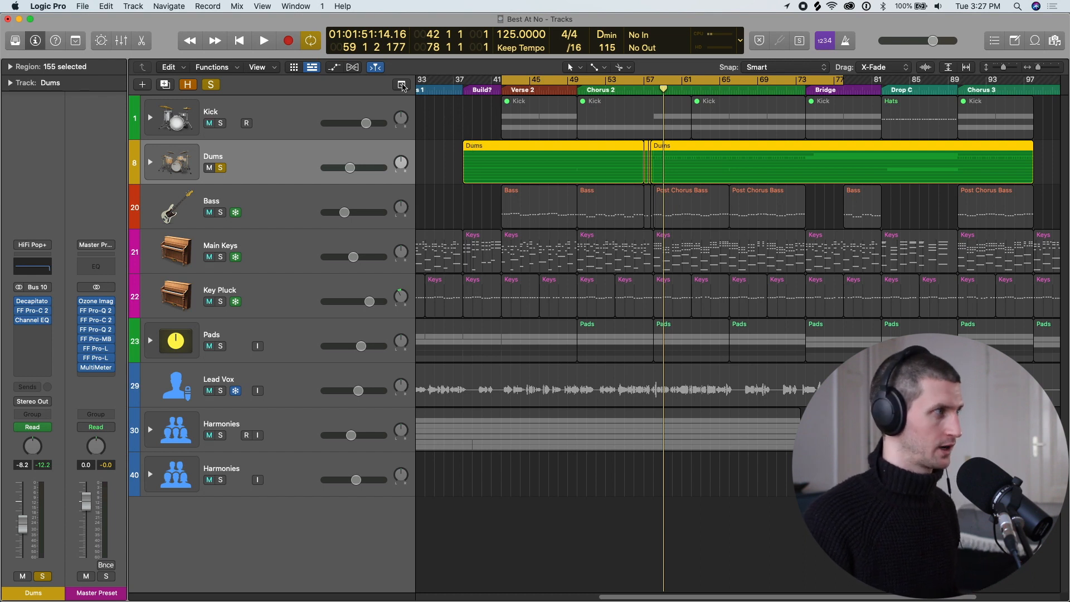
left_click(140, 7)
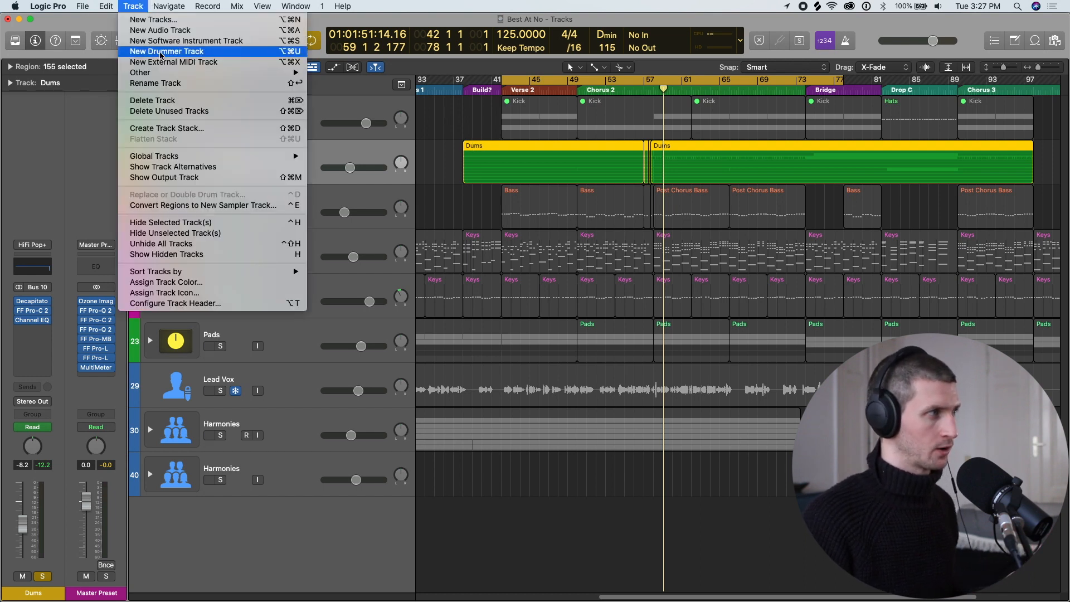
left_click(379, 104)
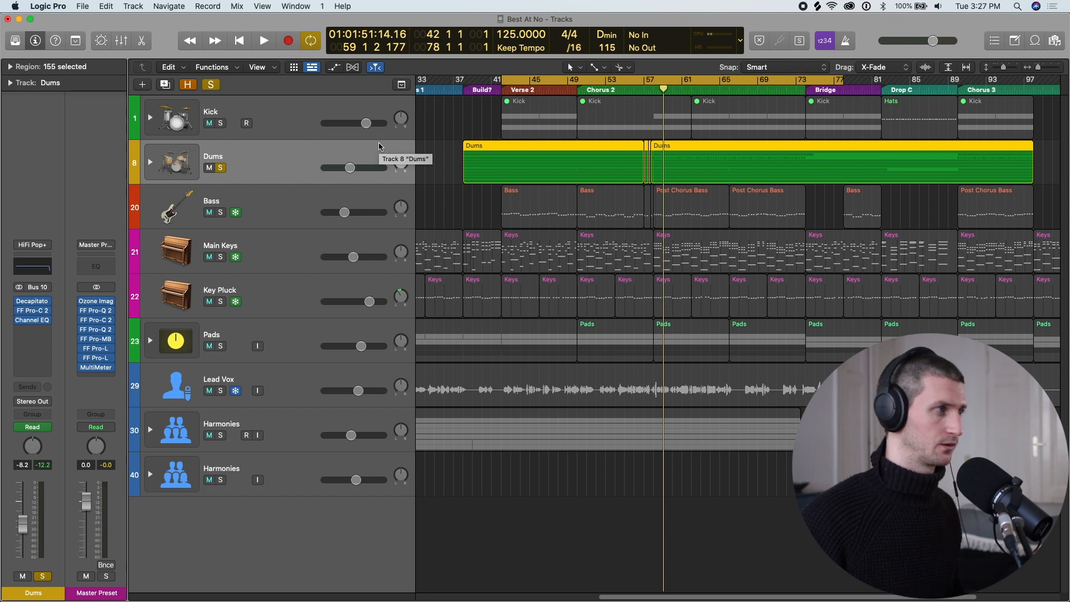
left_click(150, 162)
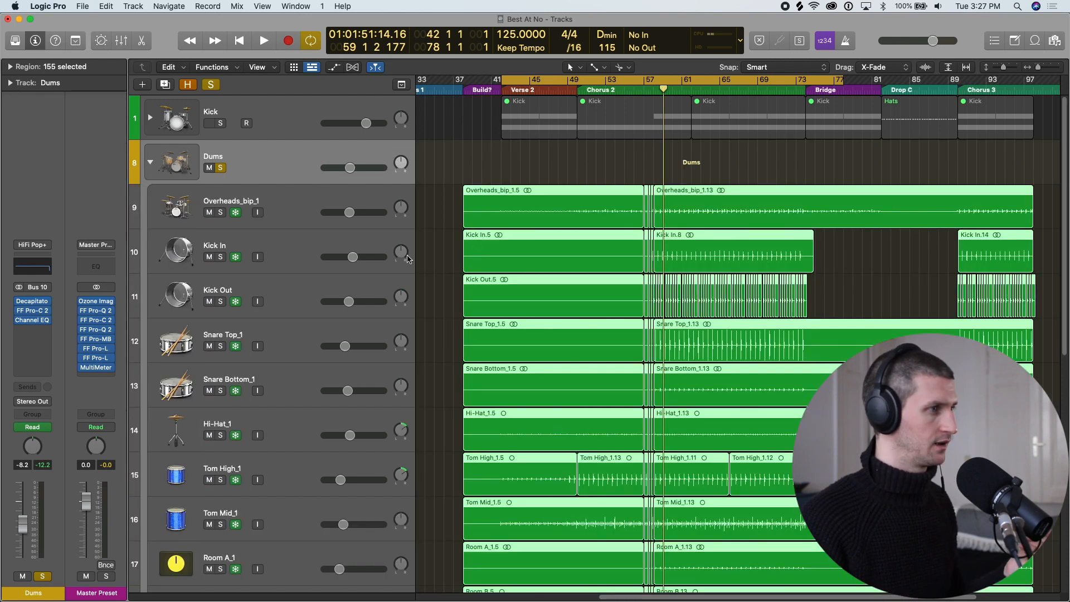
key("super+Up")
key("super+Up")
key("super+Up")
key("super+Up")
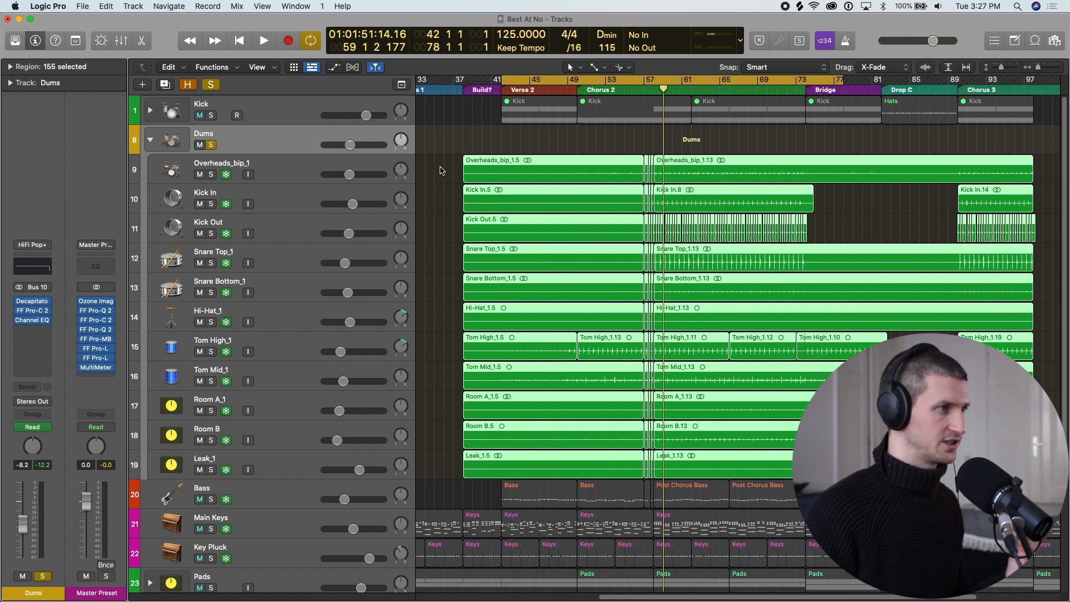
left_click_drag(425, 169, 811, 463)
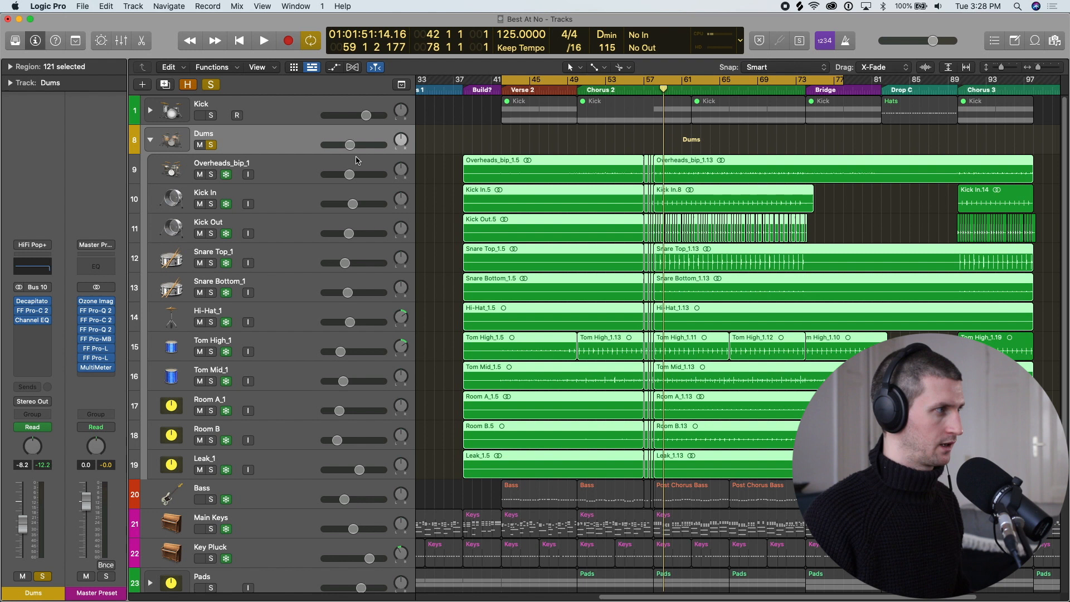
left_click(291, 165)
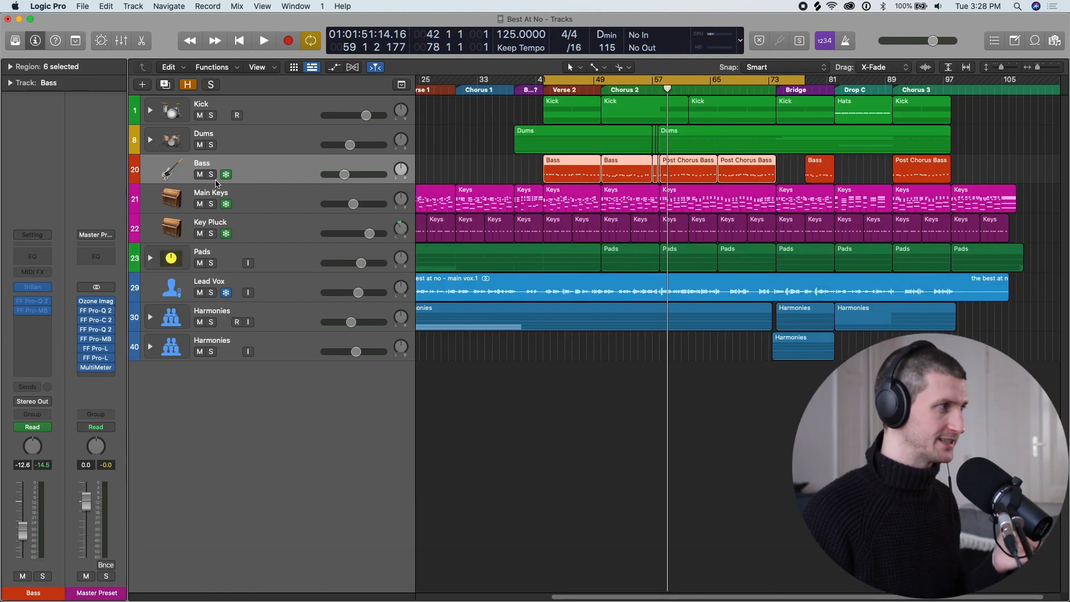
- Solo the Bass track and play it alone in Verse 2
left_click(212, 175)
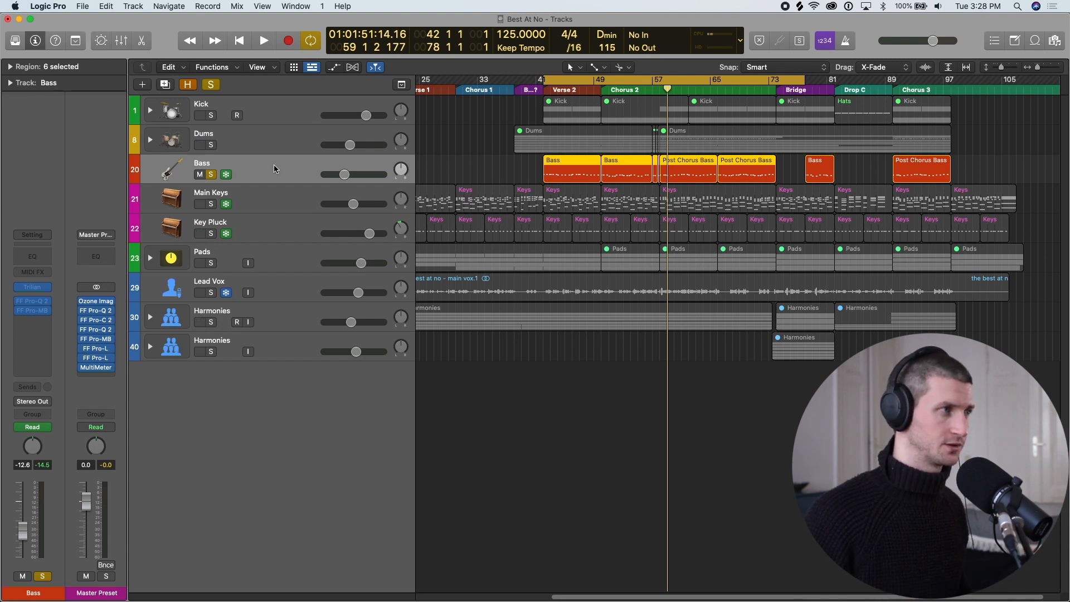
key("space")
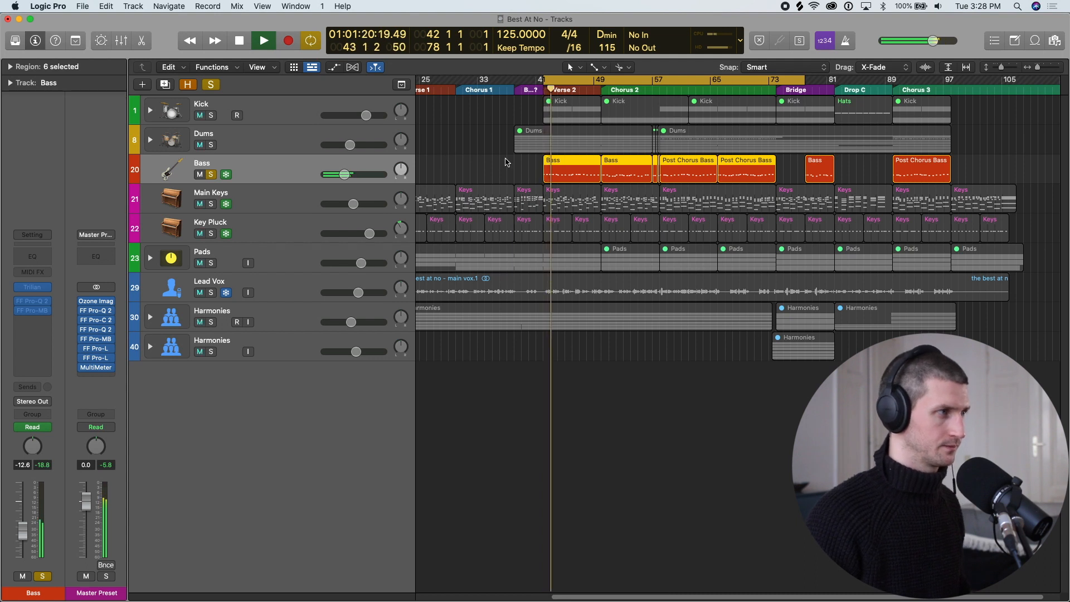
key("super+Down")
key("space")
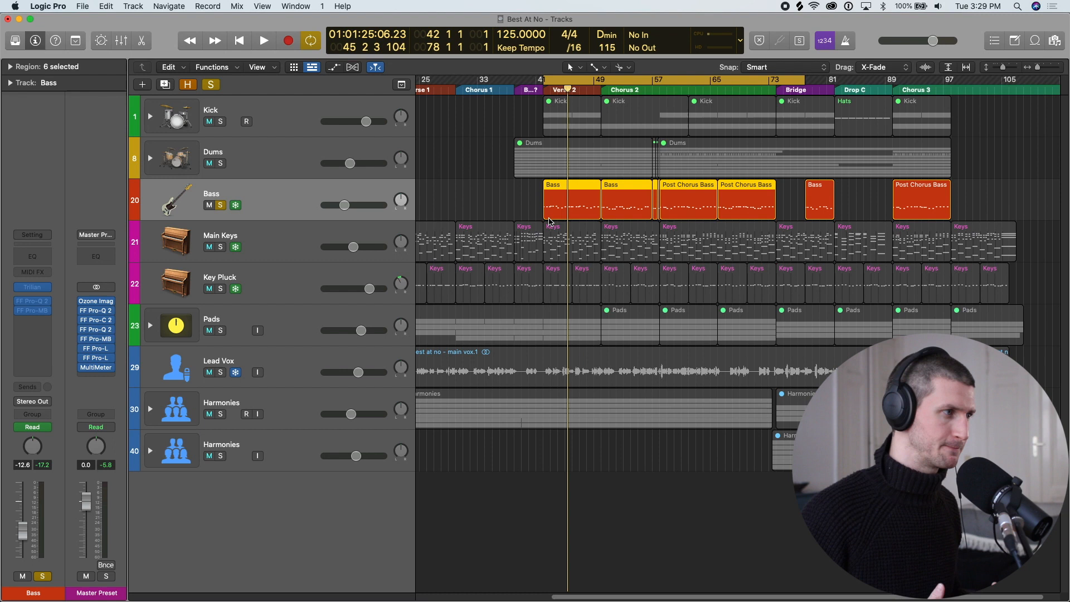
- Play Verse 2 into Chorus 2 with Dums, Main Keys and Key Pluck added to the soloed Bass
key("space")
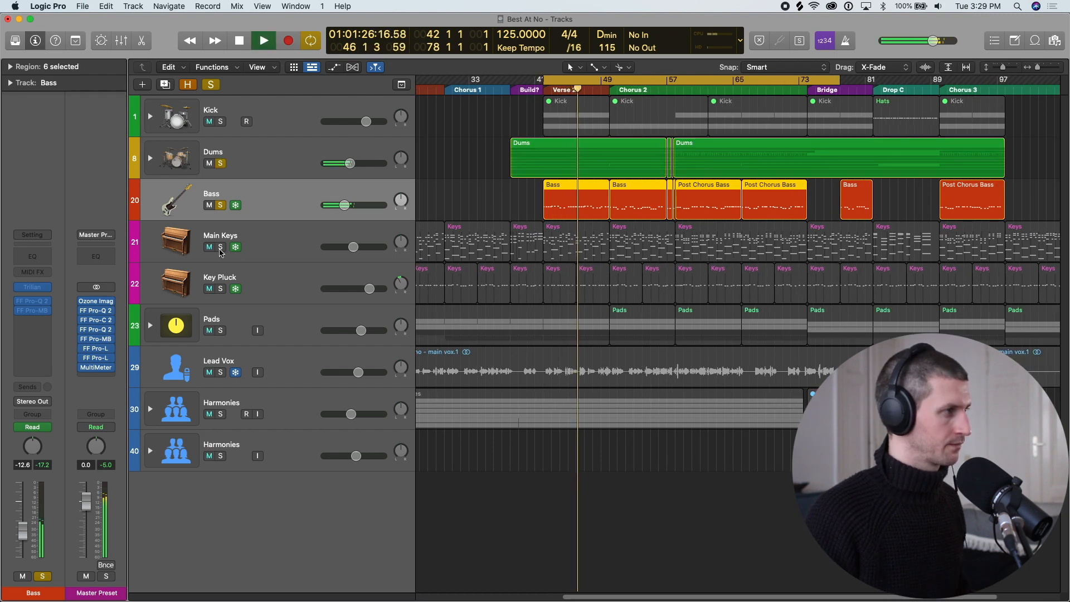
left_click(221, 247)
left_click(220, 289)
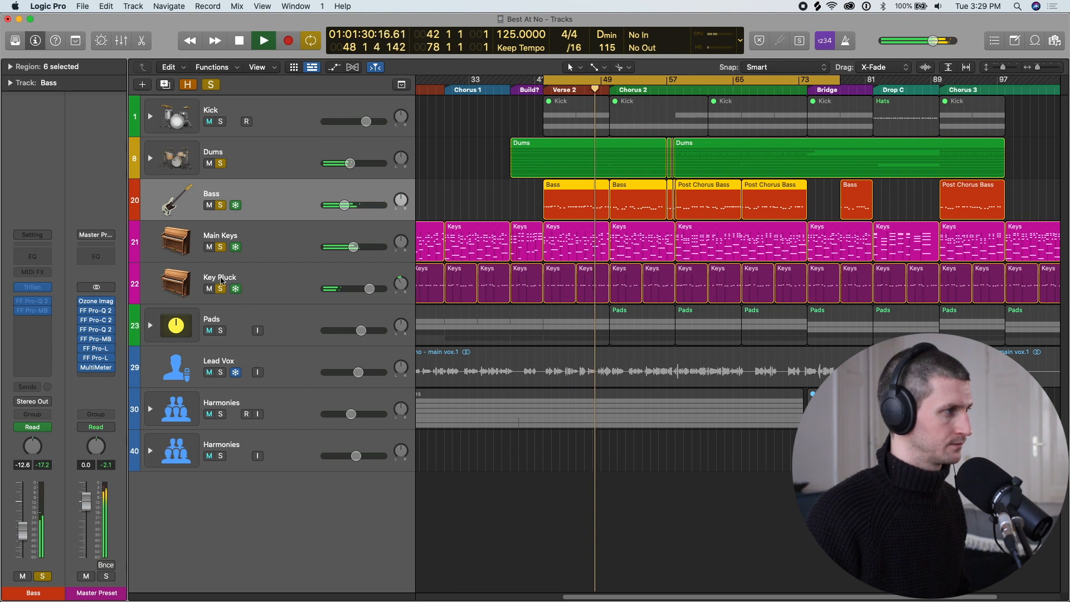
key("super+Right")
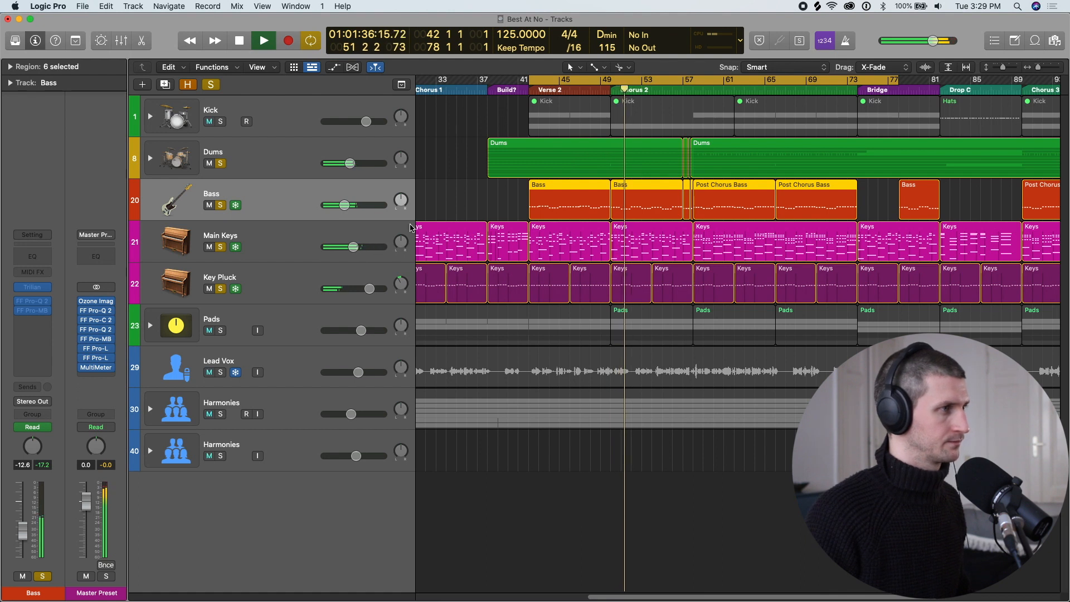
key("space")
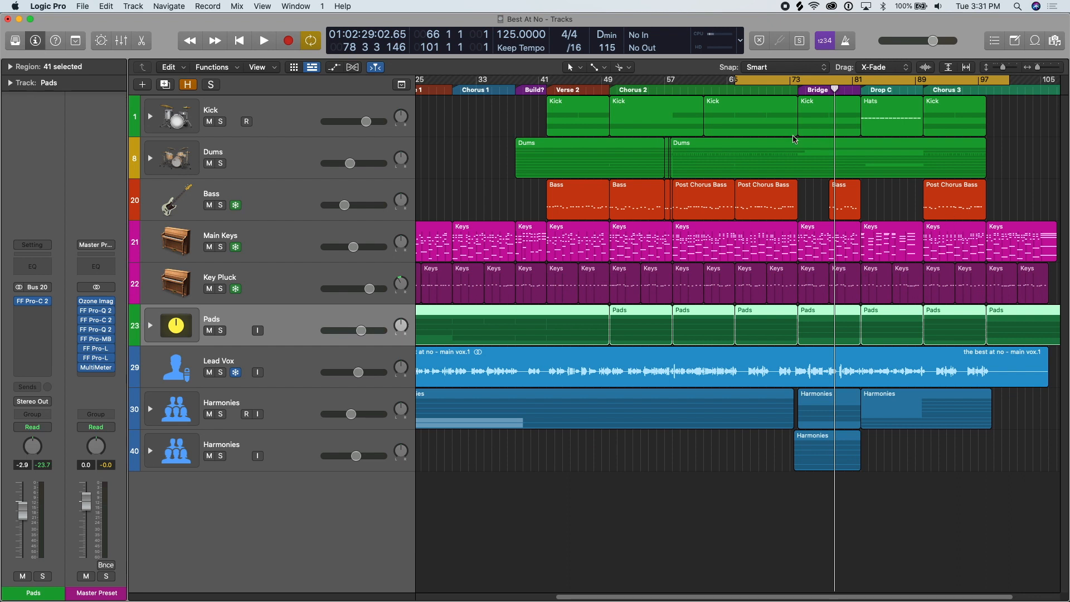
- Play the full mix into the Bridge and set the cycle area from bar 74 to bar 99
key("space")
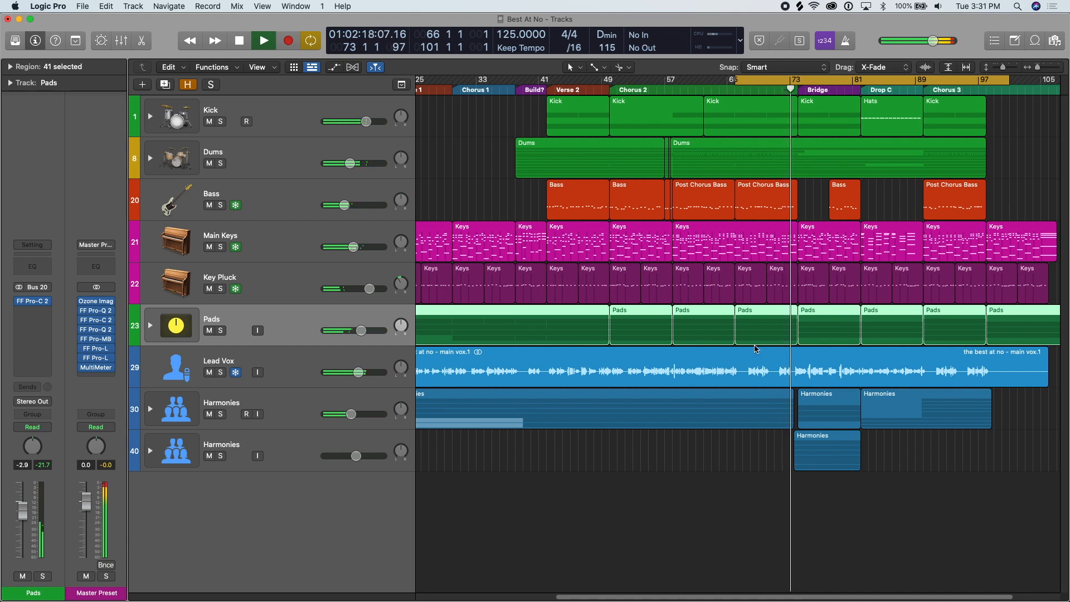
key("super+Up")
key("c")
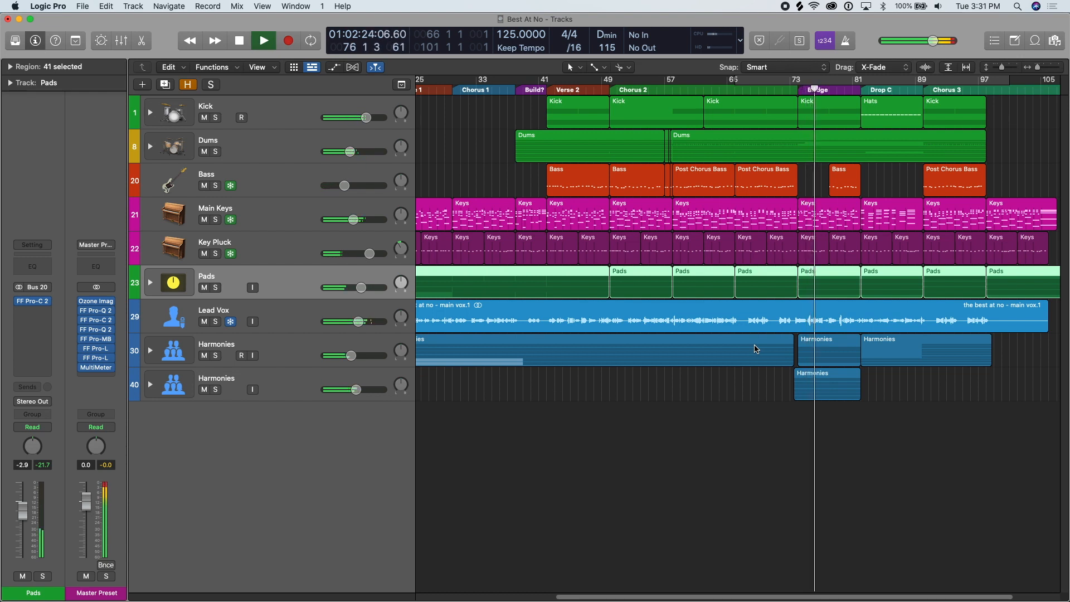
left_click(823, 85)
left_click_drag(823, 85, 1019, 84)
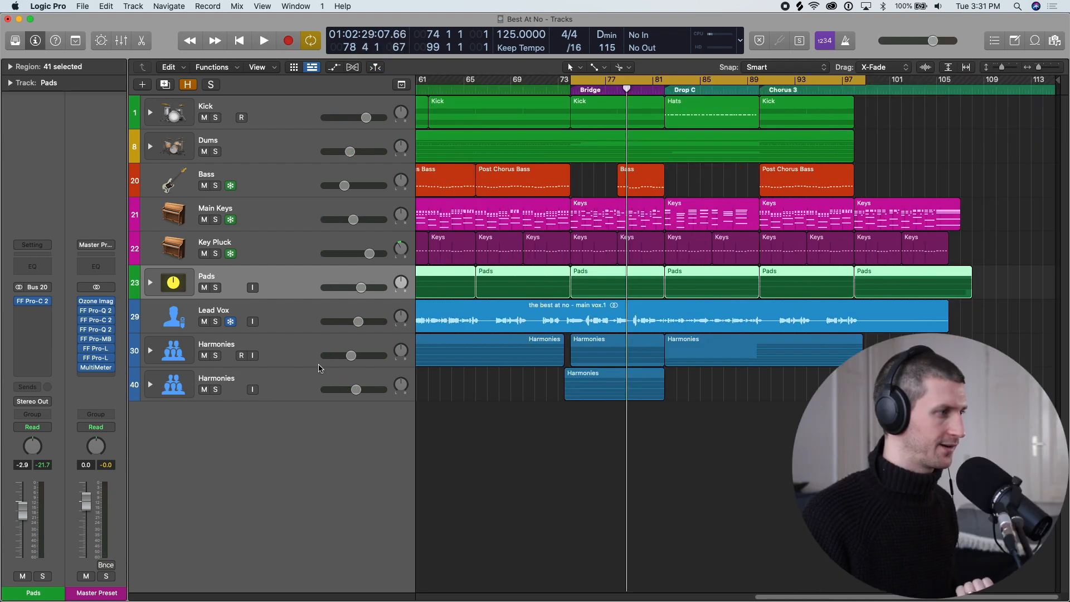
left_click(217, 388)
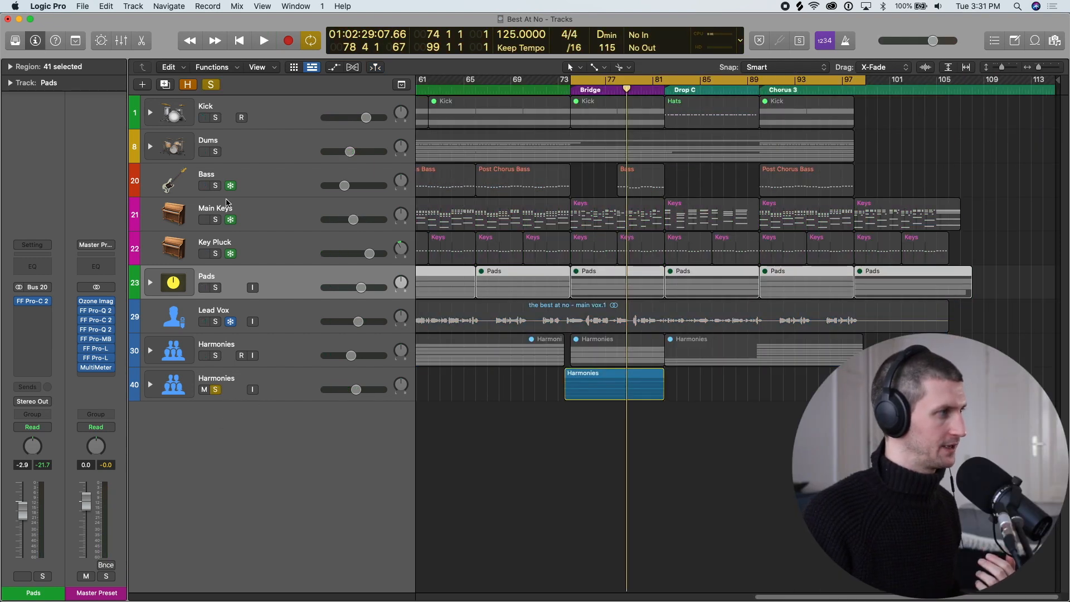
left_click(214, 187)
left_click(211, 85)
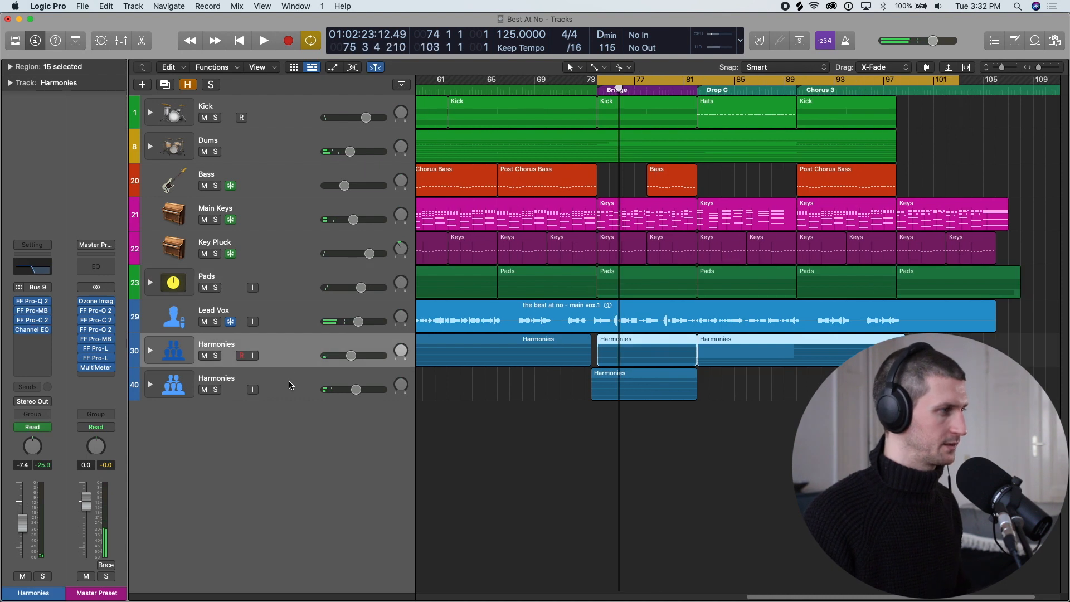
- Solo the separate Harmonies stack that only covers the Bridge and play it alone from bar 74
left_click(225, 385)
left_click(214, 389)
key("space")
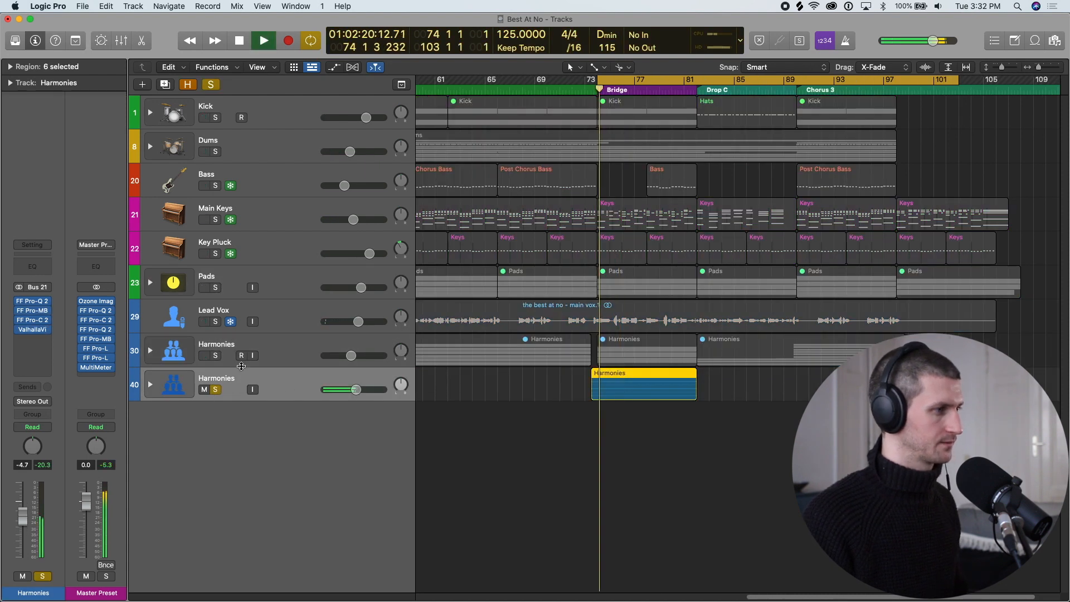
- Expand the soloed Harmonies stack to examine its octave and harmony layers, collapse it, and listen to it together with Lead Vox
left_click(151, 384)
scroll(157, 387, "down", 2)
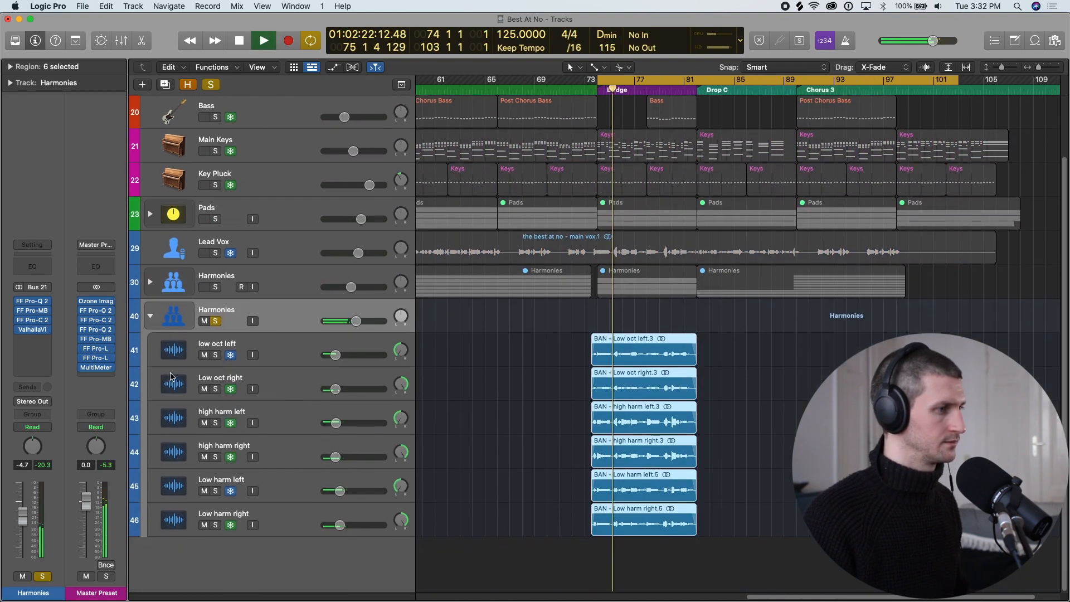
left_click(151, 318)
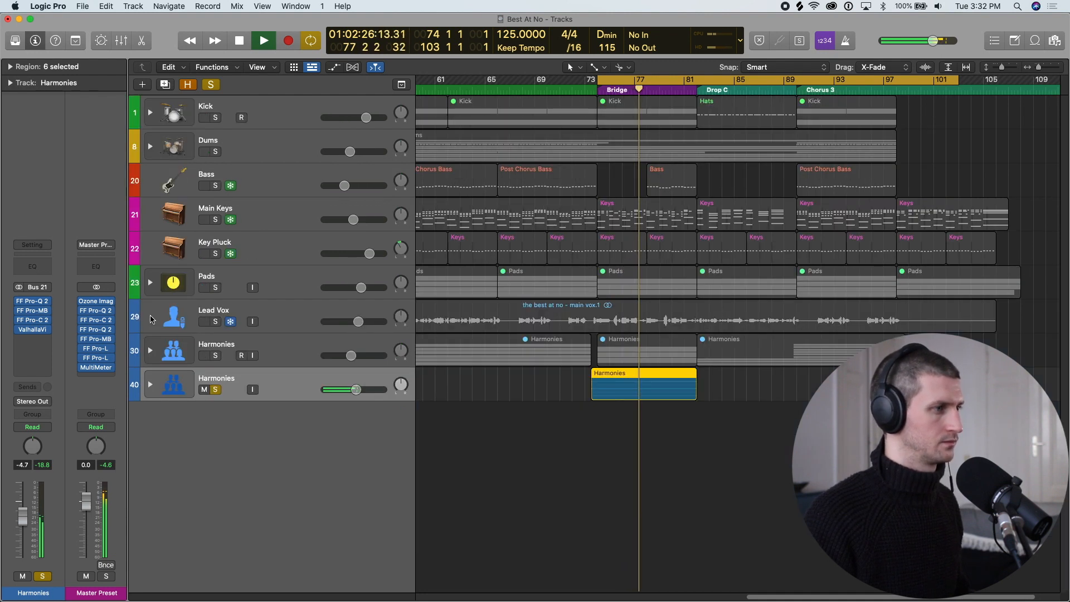
key("space")
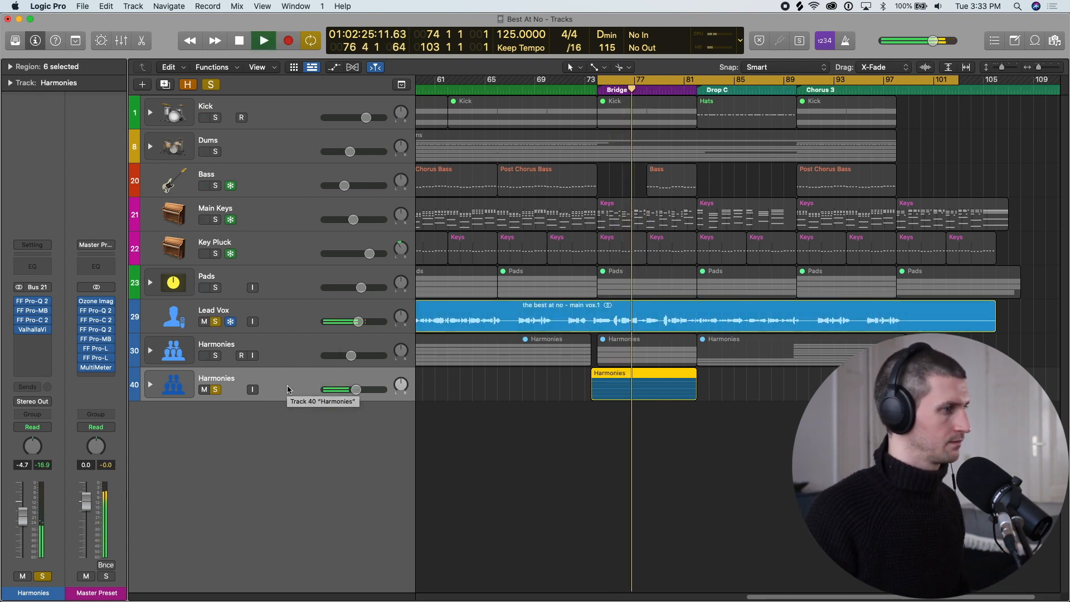
key("space")
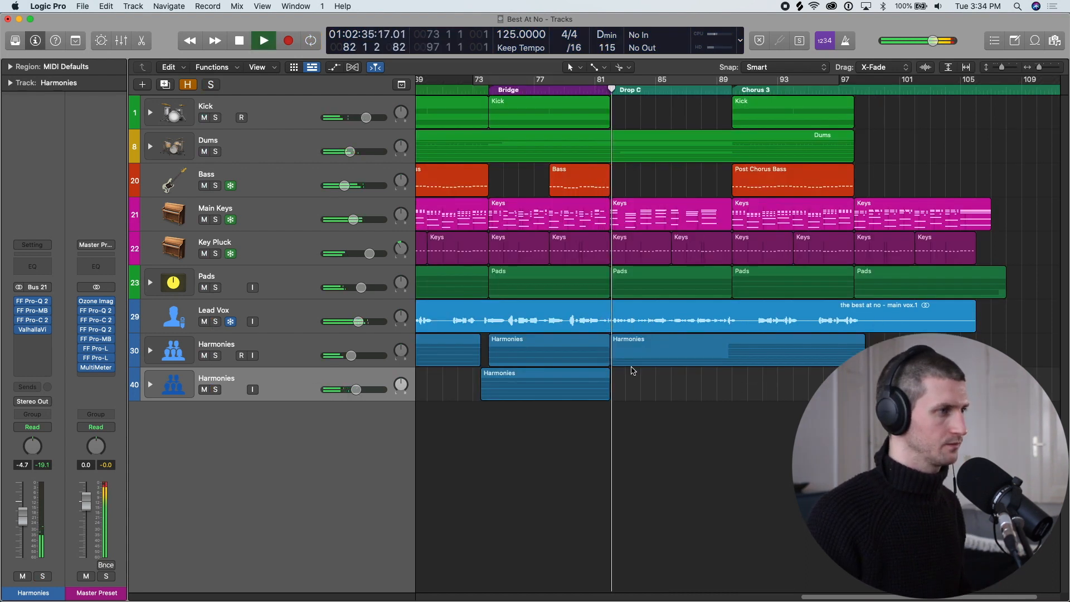
- Mute Lead Vox during Drop C and let the remaining tracks play on into Chorus 3
left_click(203, 321)
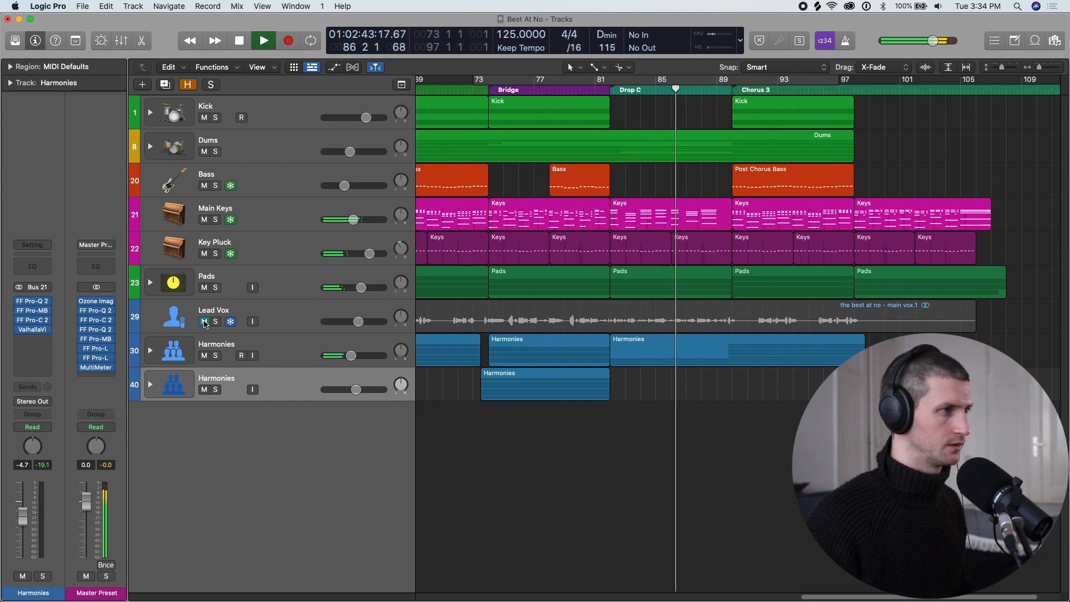
key("a")
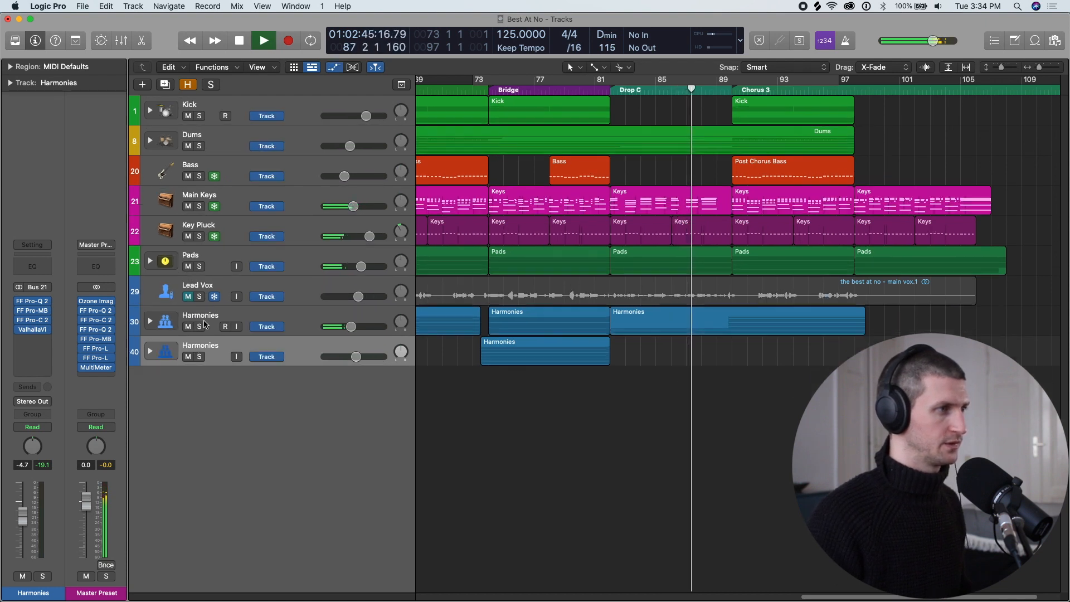
key("a")
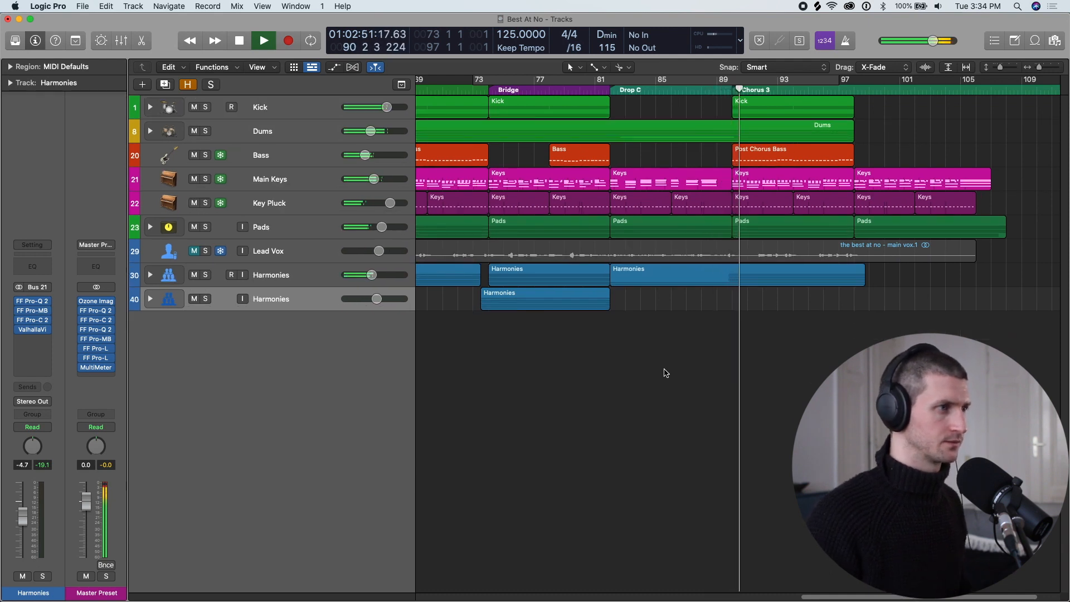
key("super+Down")
key("super+Down")
key("super+Down")
key("super+Down")
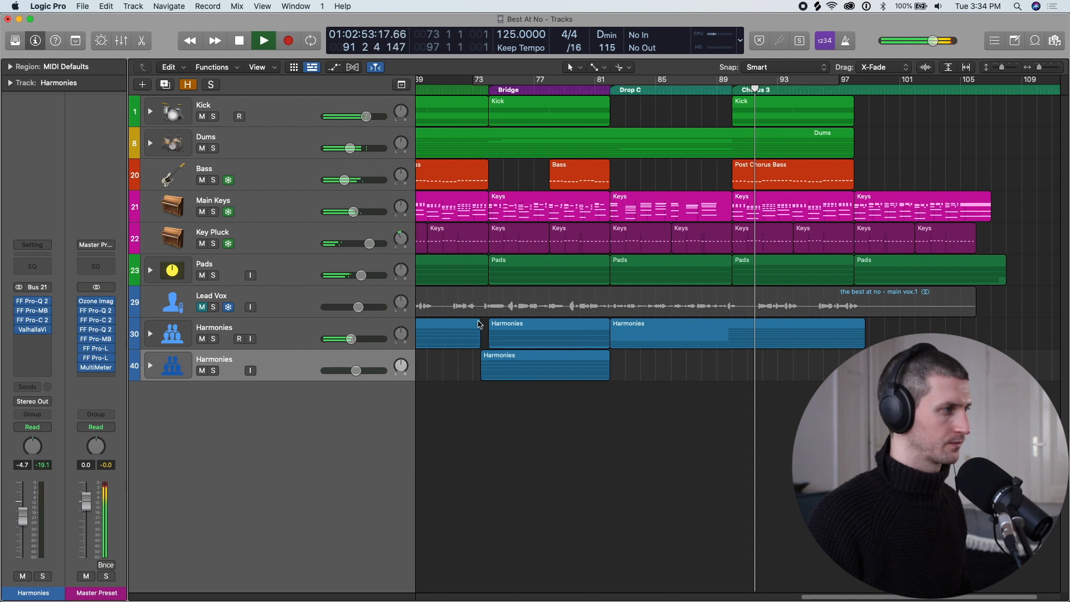
- Expand the longer Harmonies stack to examine its harmony and woah layers from Bridge to Chorus 3, and collapse it again
left_click(149, 333)
scroll(163, 201, "down", 4)
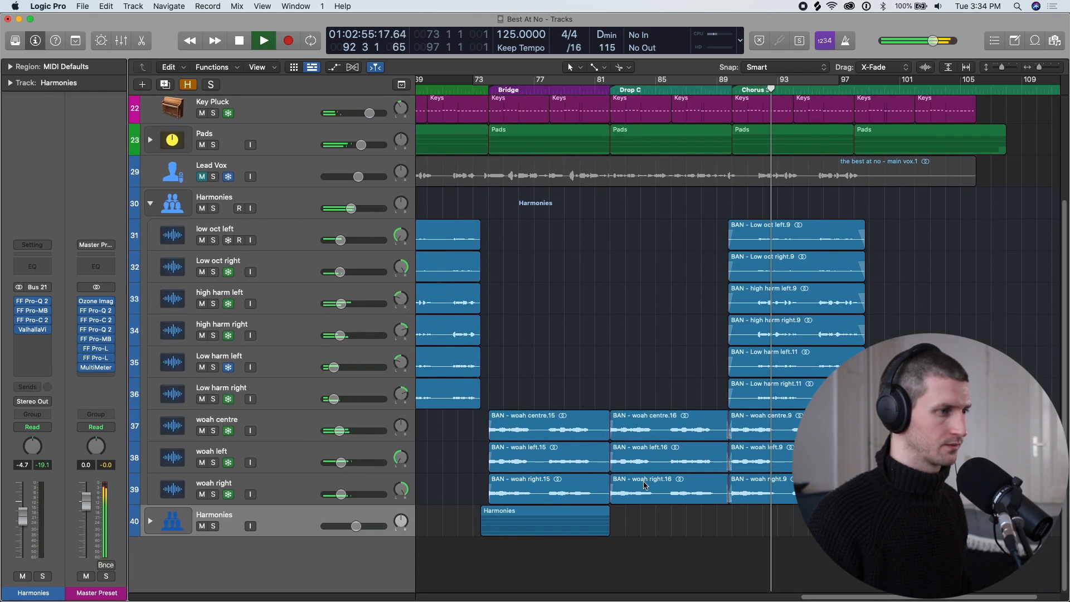
left_click(150, 203)
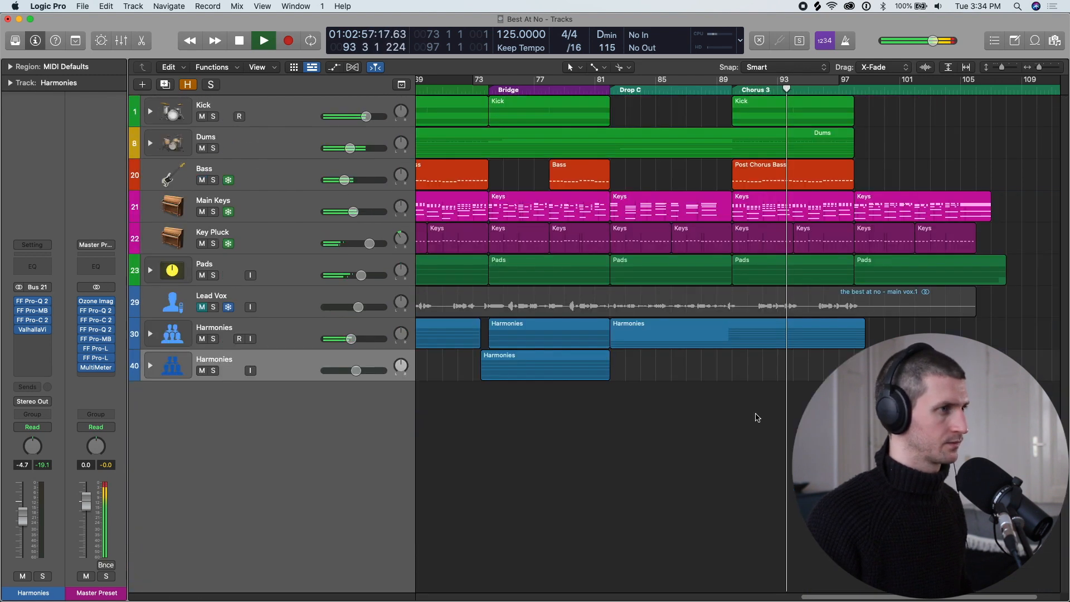